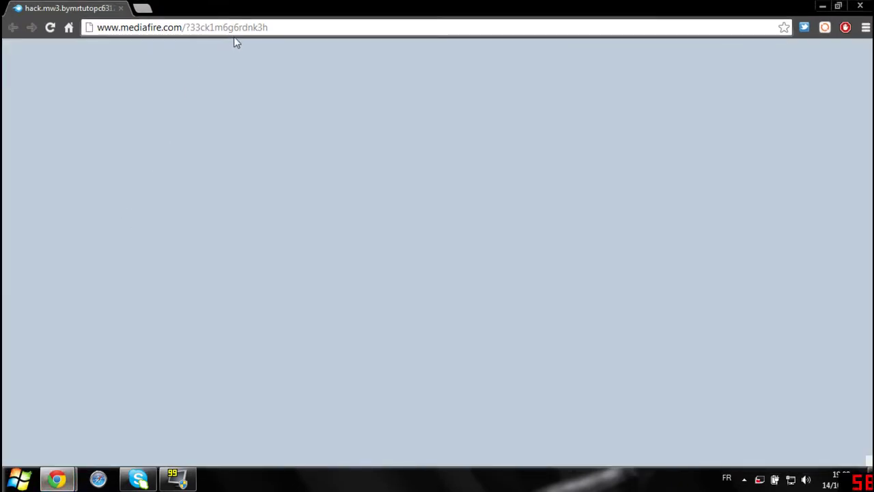
Load the MediaFire download page for hack.mw3.bymrtutopc63122.rar and minimize the browser
{"action": "left_click", "coordinate": [239, 30]}
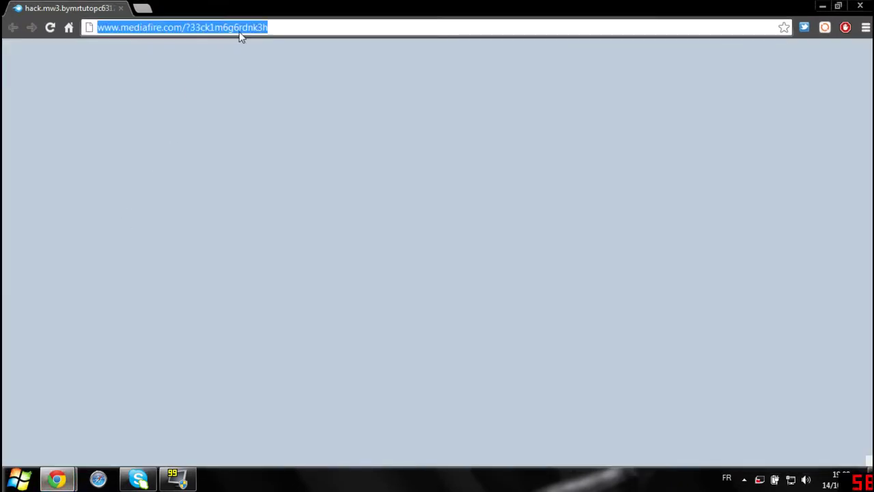
{"action": "key", "text": "Return"}
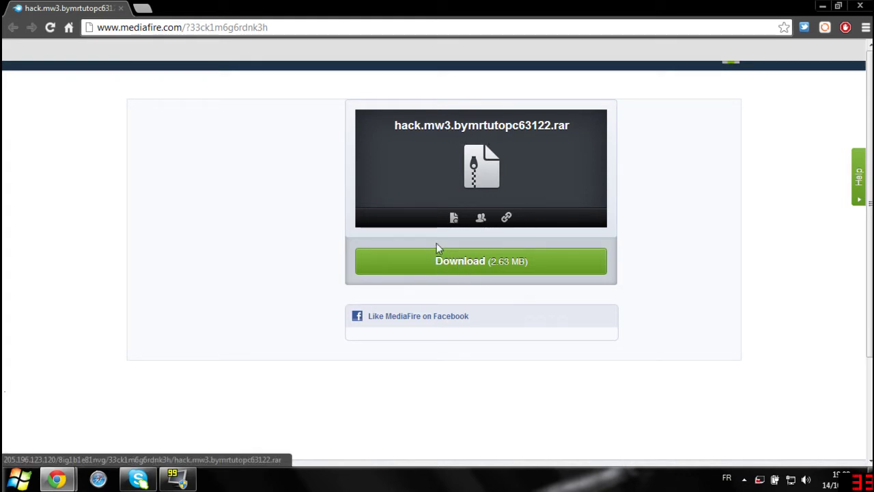
{"action": "left_click", "coordinate": [822, 6]}
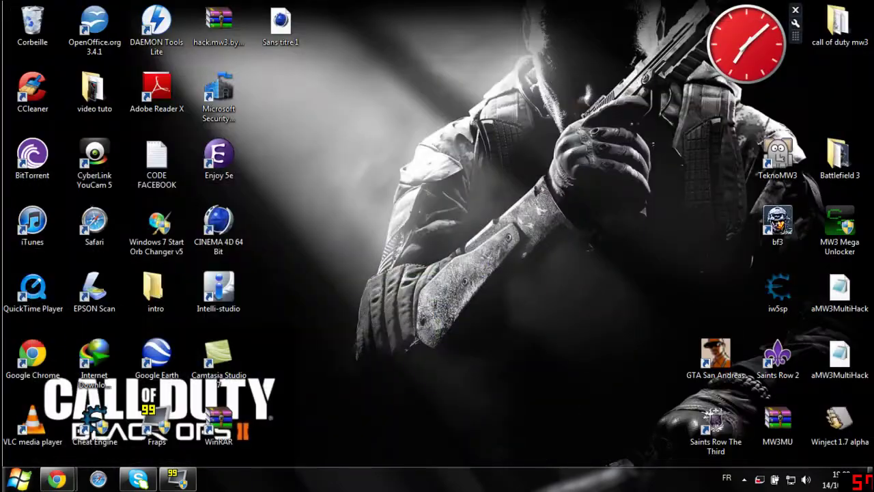
Load the Winrar 4.2 (32 bits) download page on clubic.com and minimize the browser
{"action": "mouse_move", "coordinate": [56, 478]}
{"action": "left_click", "coordinate": [210, 445]}
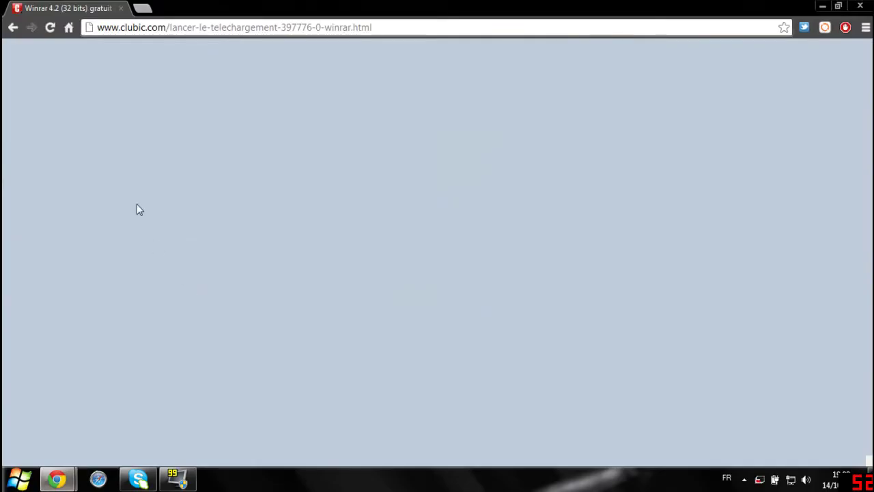
{"action": "left_click", "coordinate": [202, 29]}
{"action": "key", "text": "Return"}
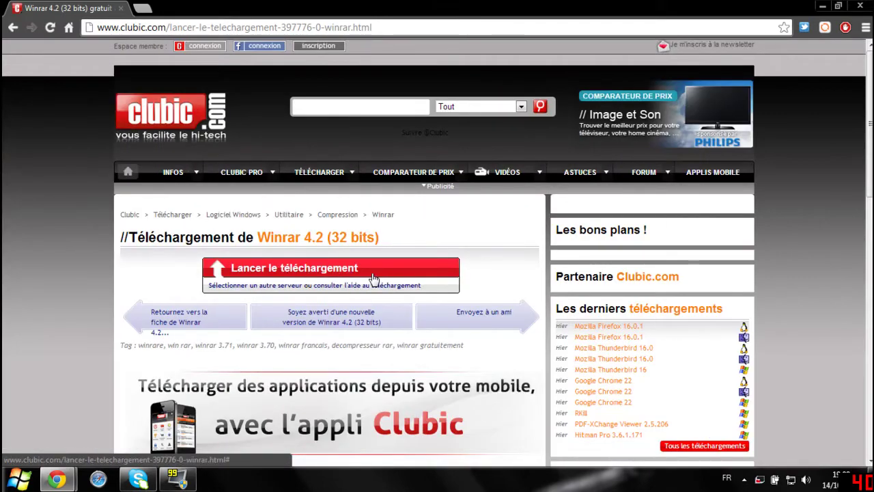
{"action": "left_click", "coordinate": [336, 273]}
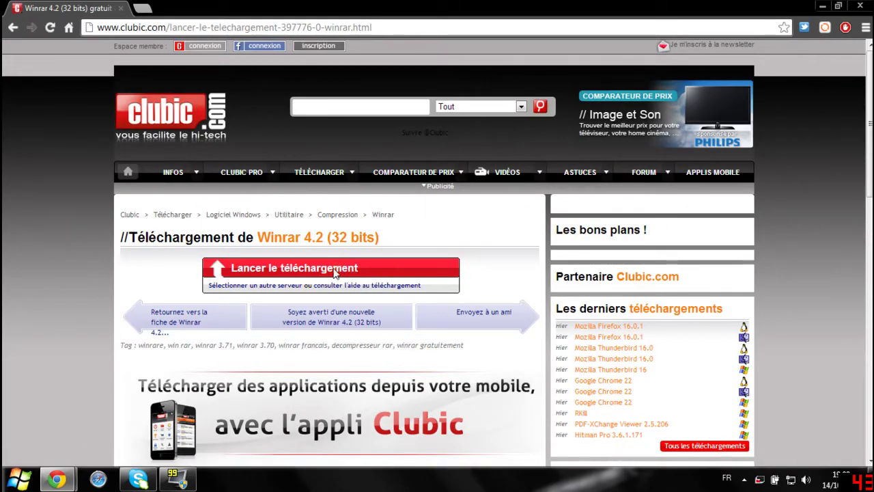
{"action": "left_click", "coordinate": [824, 6]}
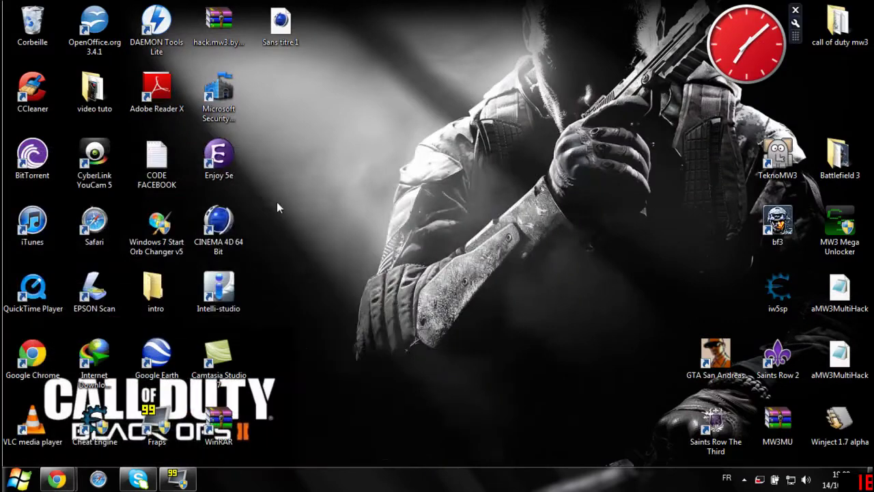
Open the hack.mw3.bymrtutopc63122.rar archive, select all five files as if copying them to the desktop, and close the archive
{"action": "left_click", "coordinate": [224, 31]}
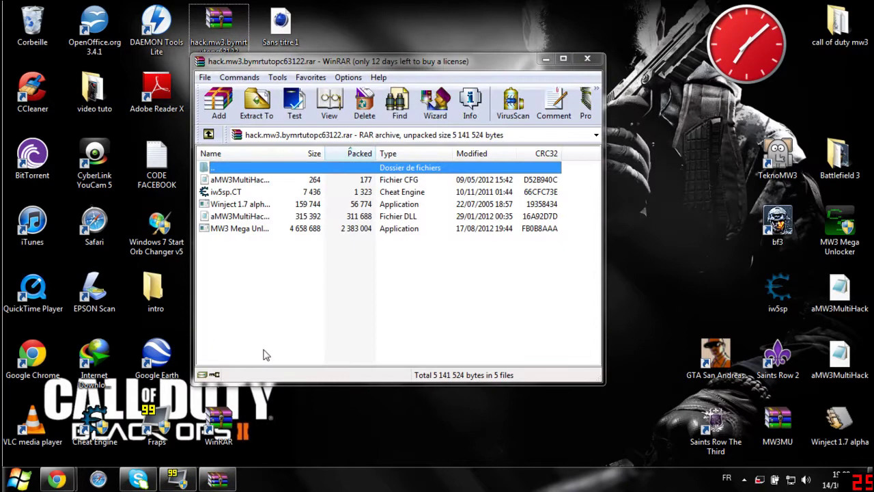
{"action": "left_click_drag", "start_coordinate": [490, 61], "coordinate": [542, 41]}
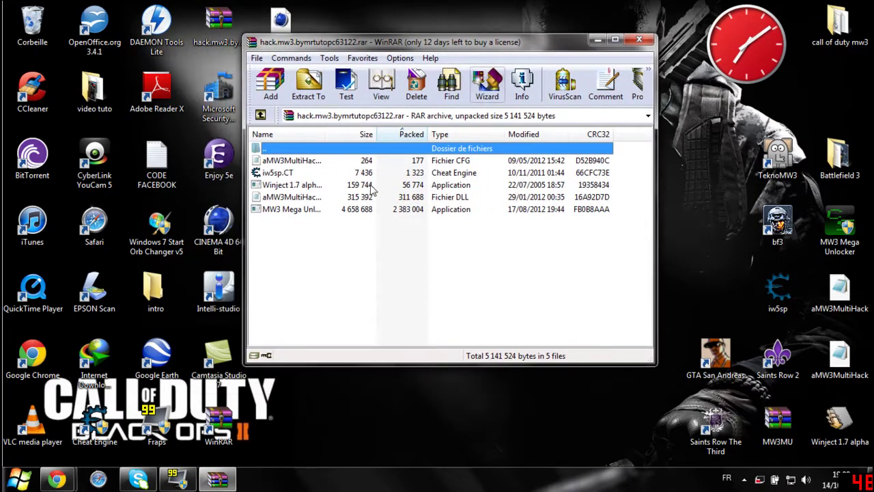
{"action": "left_click", "coordinate": [299, 240]}
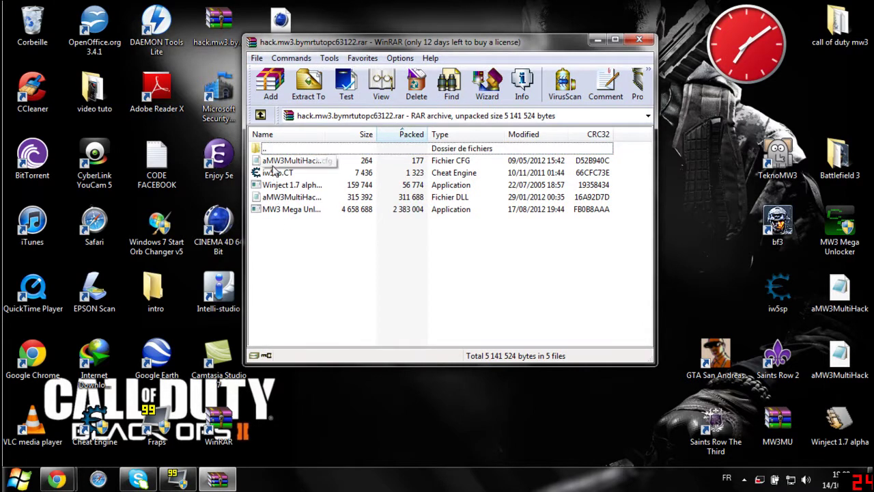
{"action": "left_click_drag", "start_coordinate": [280, 232], "coordinate": [437, 412]}
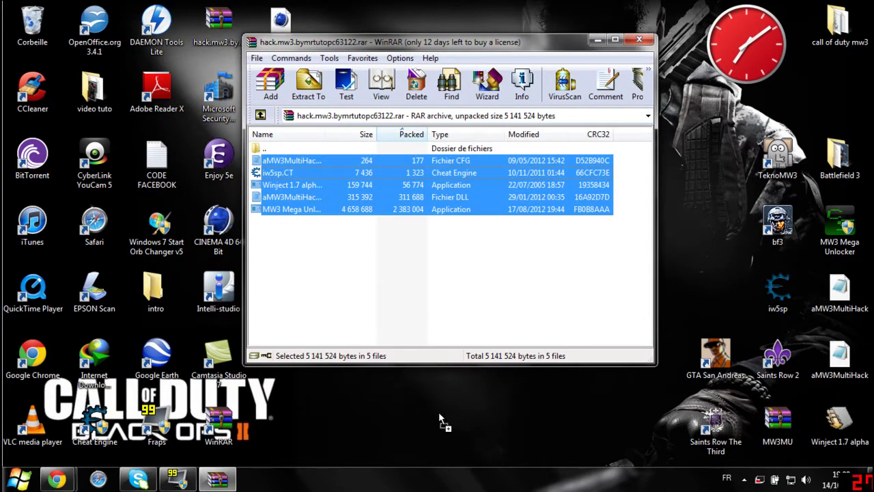
{"action": "left_click_drag", "start_coordinate": [422, 192], "coordinate": [565, 84]}
{"action": "left_click", "coordinate": [639, 42]}
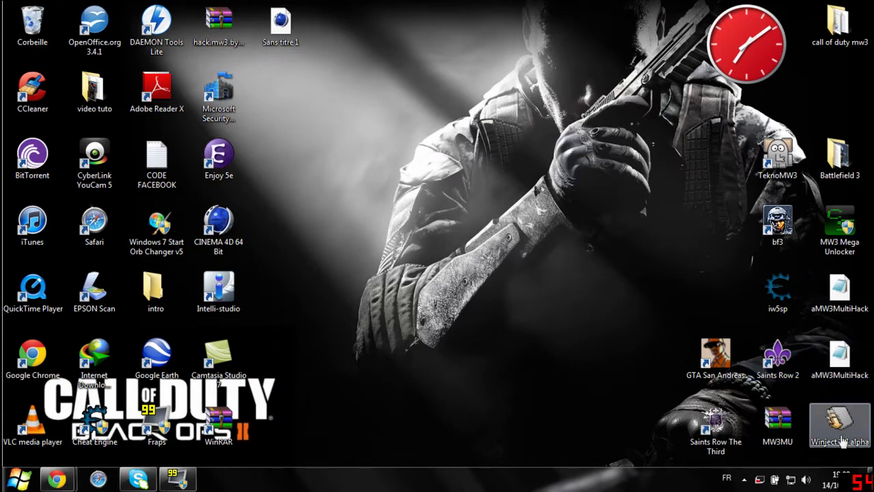
Launch Winject 1.7 alpha from the desktop and set its target process to a chrome.exe entry
{"action": "left_click_drag", "start_coordinate": [841, 436], "coordinate": [514, 367]}
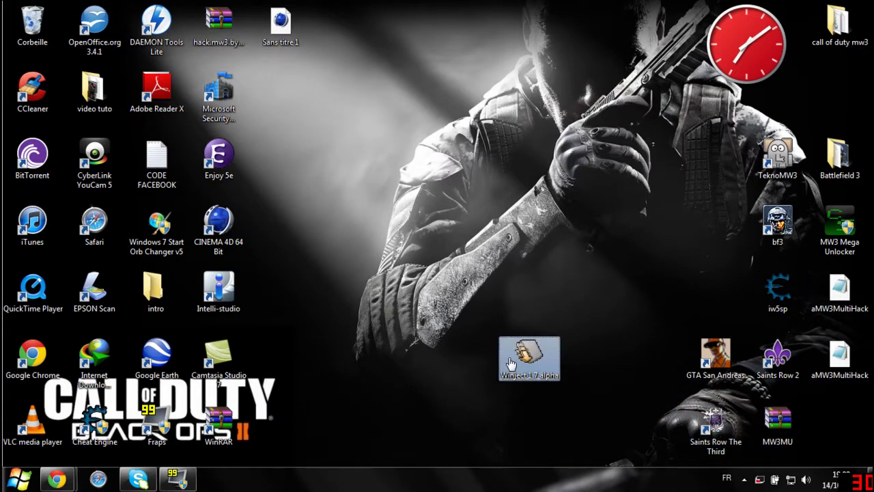
{"action": "double_click", "coordinate": [511, 363]}
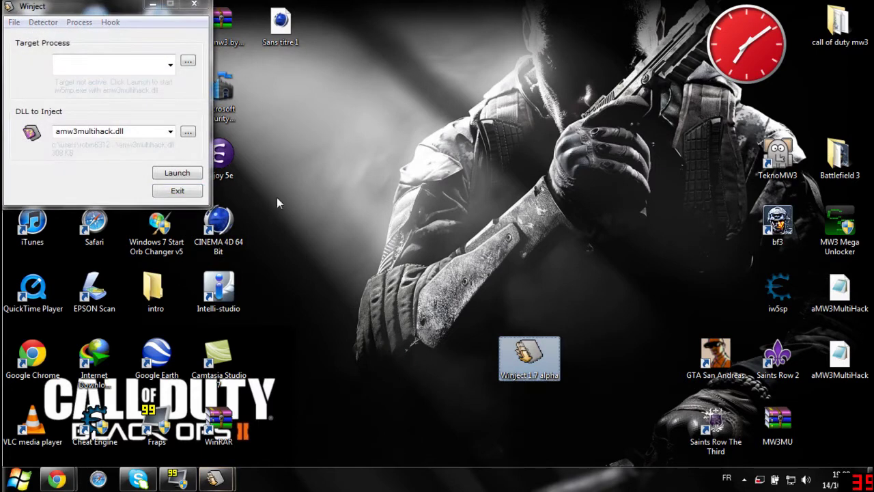
{"action": "left_click", "coordinate": [169, 66]}
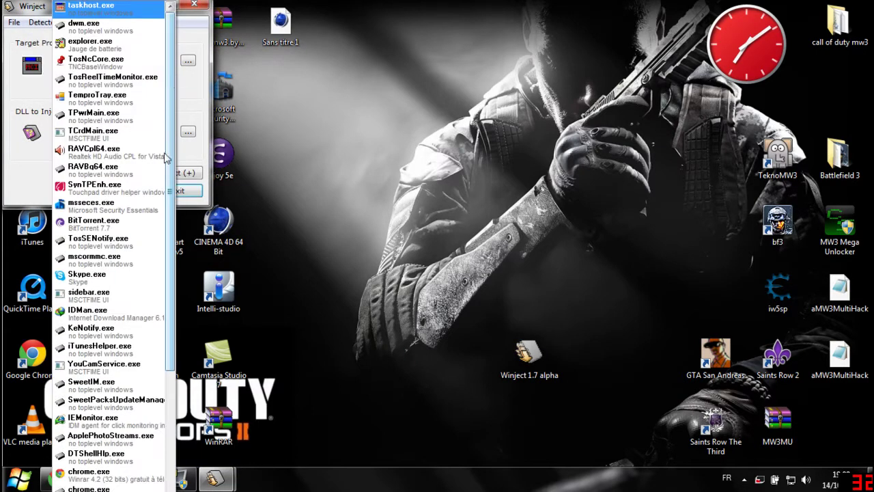
{"action": "scroll", "coordinate": [113, 273], "scroll_direction": "down", "scroll_amount": 4}
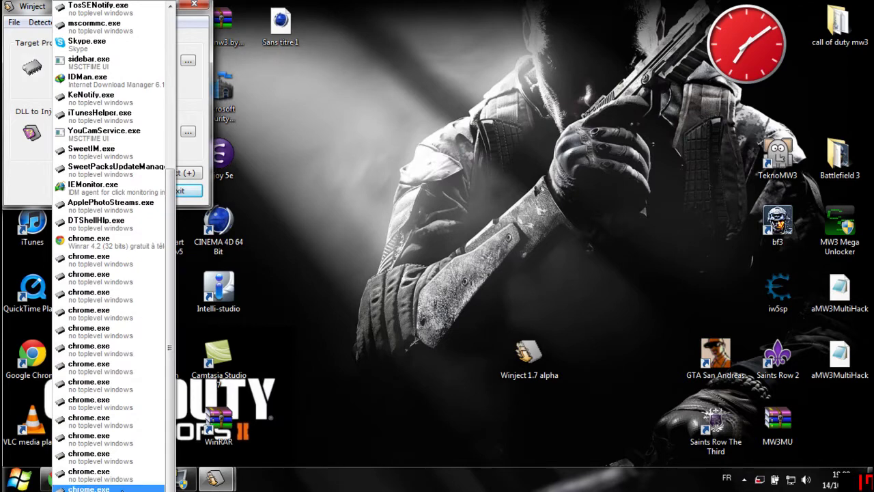
{"action": "key", "text": "Up"}
{"action": "key", "text": "Up"}
{"action": "key", "text": "Up"}
{"action": "key", "text": "Up"}
{"action": "key", "text": "Up"}
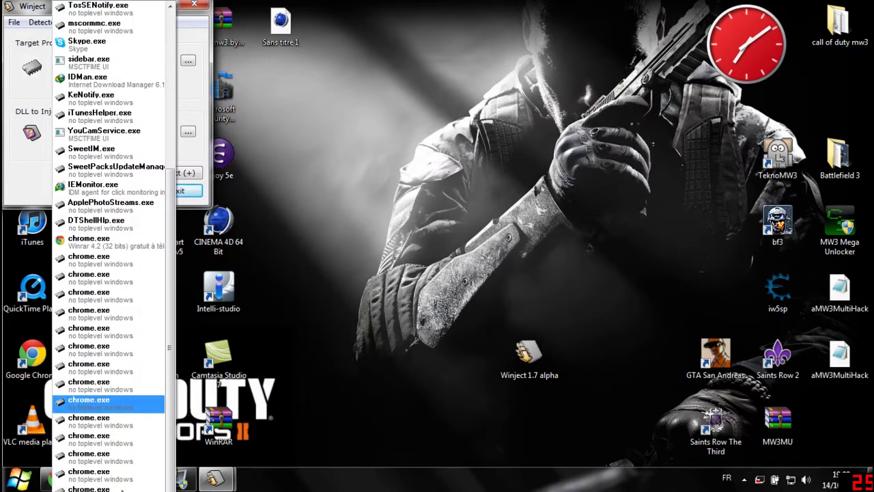
{"action": "left_click", "coordinate": [109, 472]}
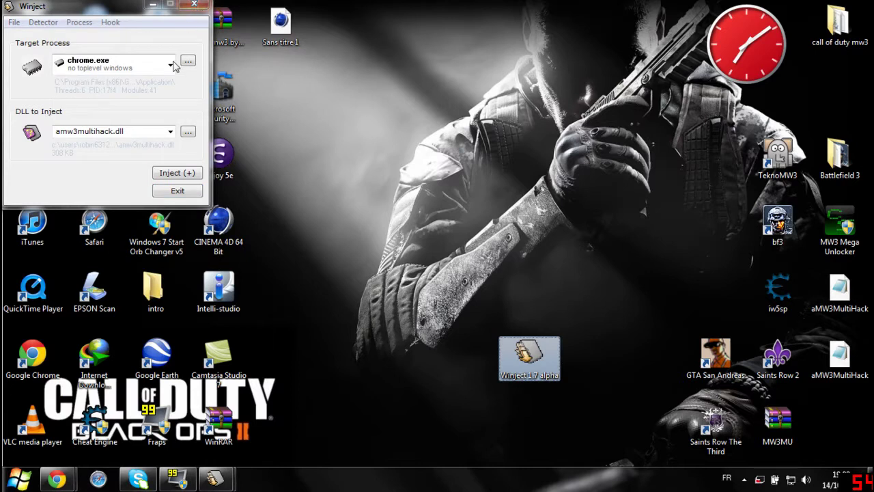
Choose aMW3MultiHack.dll as the DLL to inject, close Winject and return its icon to its original place on the desktop
{"action": "left_click", "coordinate": [170, 131]}
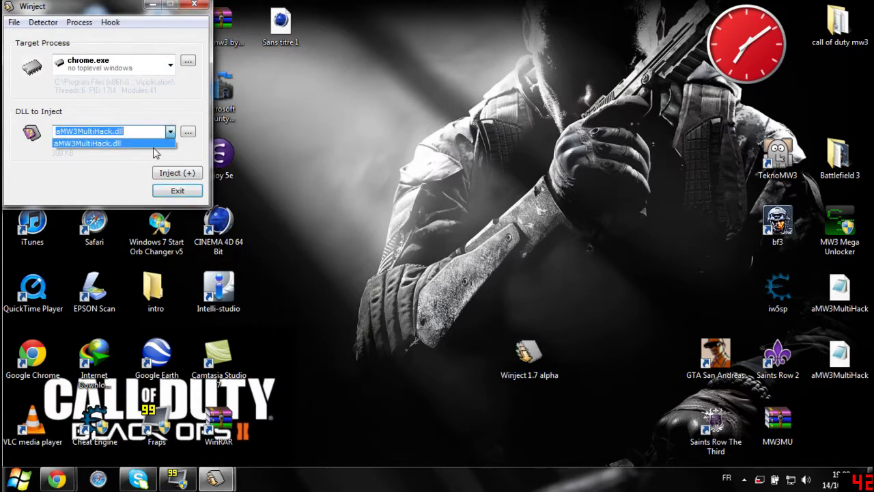
{"action": "left_click", "coordinate": [154, 145]}
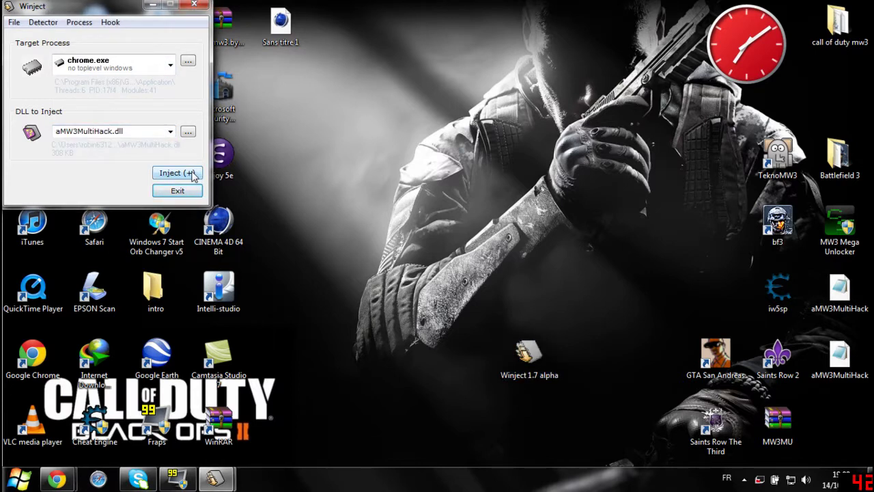
{"action": "left_click", "coordinate": [197, 6]}
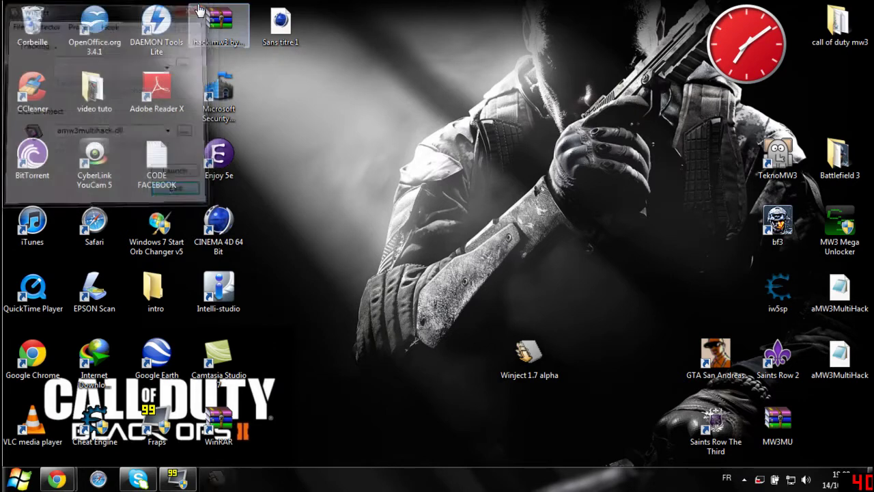
{"action": "left_click_drag", "start_coordinate": [540, 354], "coordinate": [837, 421]}
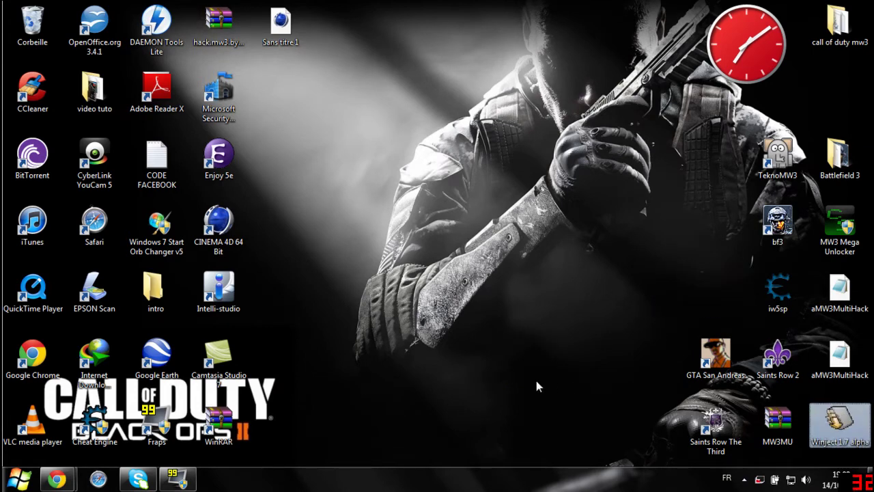
{"action": "left_click", "coordinate": [536, 381]}
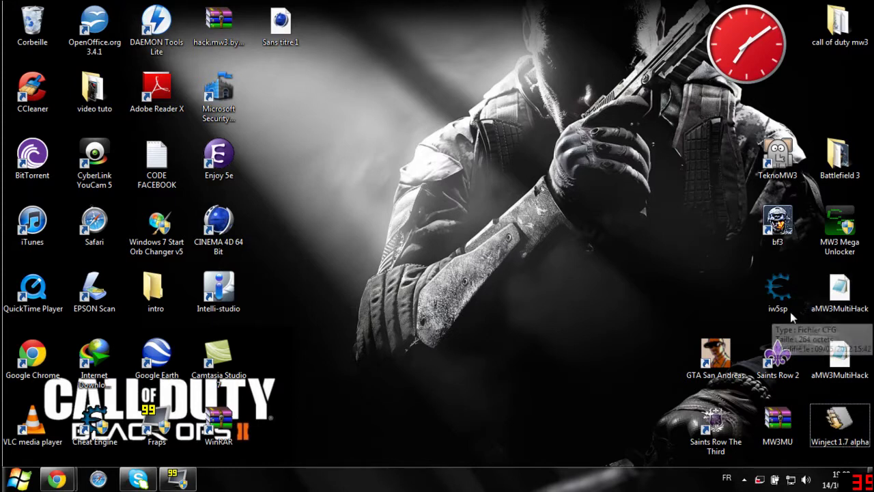
Open the iw5sp cheat table in Cheat Engine and move its window toward the middle of the desktop
{"action": "left_click_drag", "start_coordinate": [782, 300], "coordinate": [544, 247]}
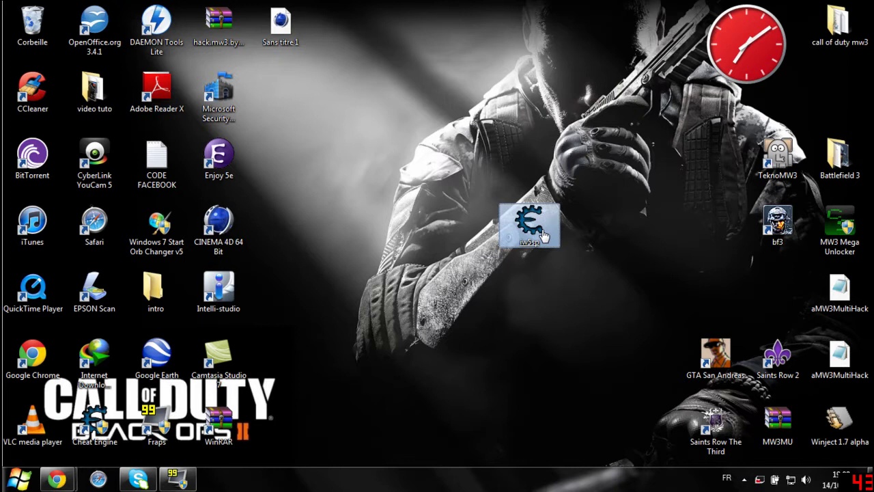
{"action": "left_click_drag", "start_coordinate": [546, 237], "coordinate": [796, 291]}
{"action": "double_click", "coordinate": [792, 287]}
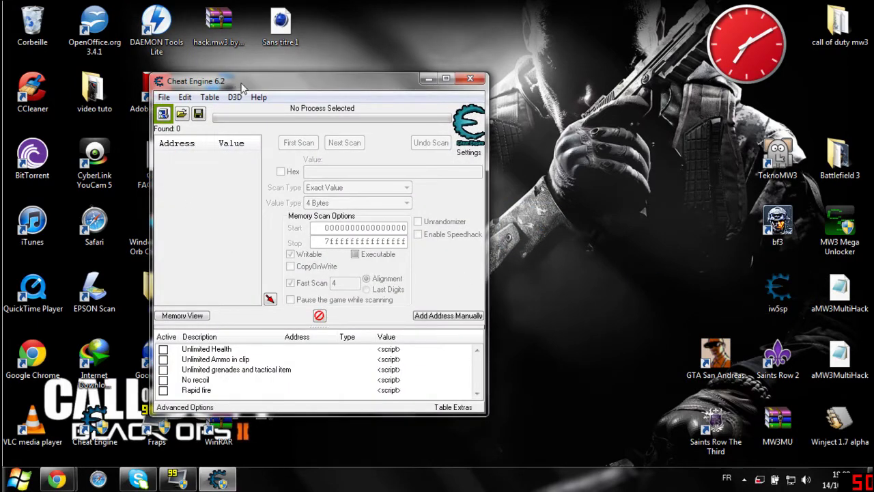
{"action": "left_click_drag", "start_coordinate": [232, 86], "coordinate": [410, 78]}
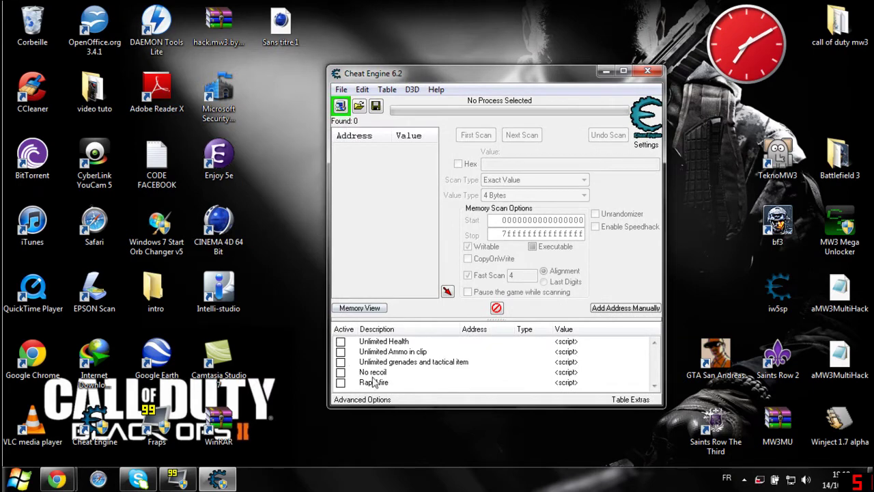
Examine the running processes in Cheat Engine's process list and close the list without opening a process
{"action": "left_click", "coordinate": [340, 108]}
{"action": "scroll", "coordinate": [437, 205], "scroll_direction": "up", "scroll_amount": 5}
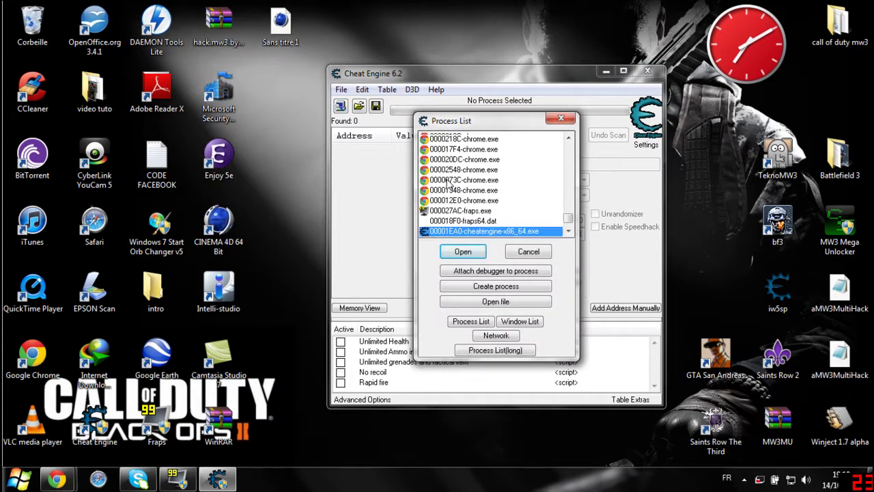
{"action": "scroll", "coordinate": [437, 232], "scroll_direction": "down", "scroll_amount": 3}
{"action": "scroll", "coordinate": [436, 232], "scroll_direction": "down", "scroll_amount": 1}
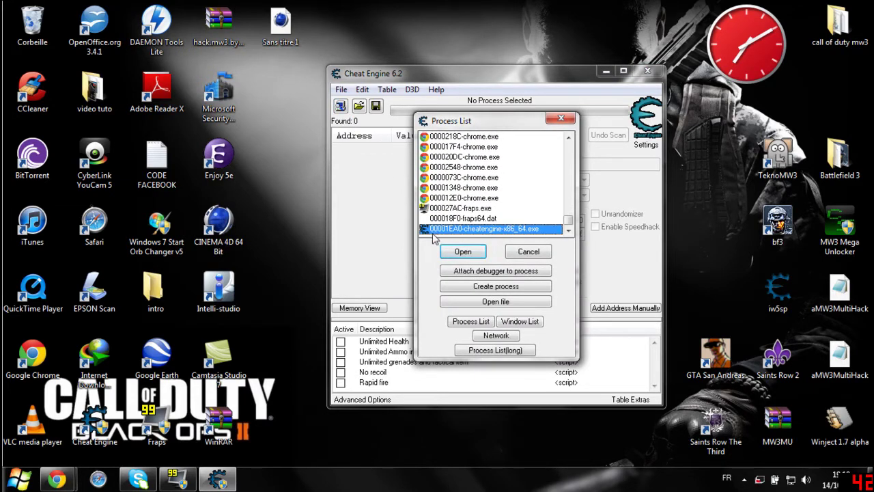
{"action": "scroll", "coordinate": [441, 232], "scroll_direction": "up", "scroll_amount": 5}
{"action": "scroll", "coordinate": [437, 235], "scroll_direction": "down", "scroll_amount": 5}
{"action": "scroll", "coordinate": [430, 239], "scroll_direction": "up", "scroll_amount": 1}
{"action": "scroll", "coordinate": [430, 239], "scroll_direction": "down", "scroll_amount": 1}
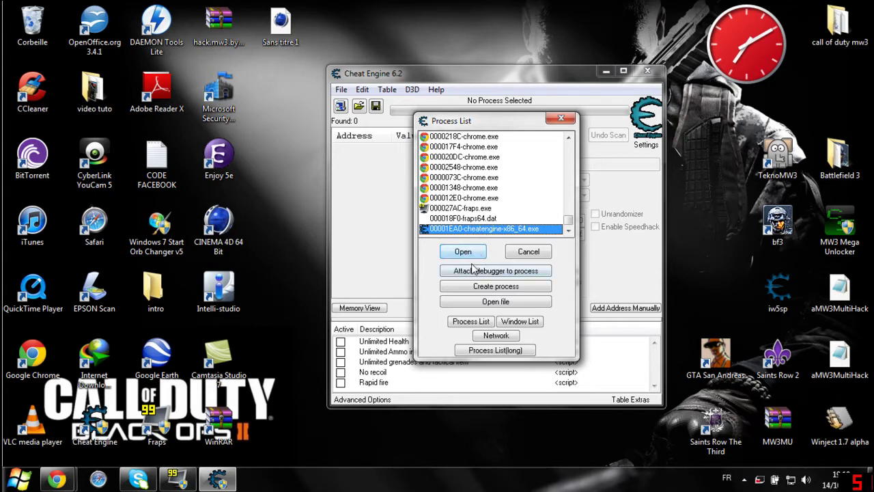
{"action": "left_click", "coordinate": [561, 118]}
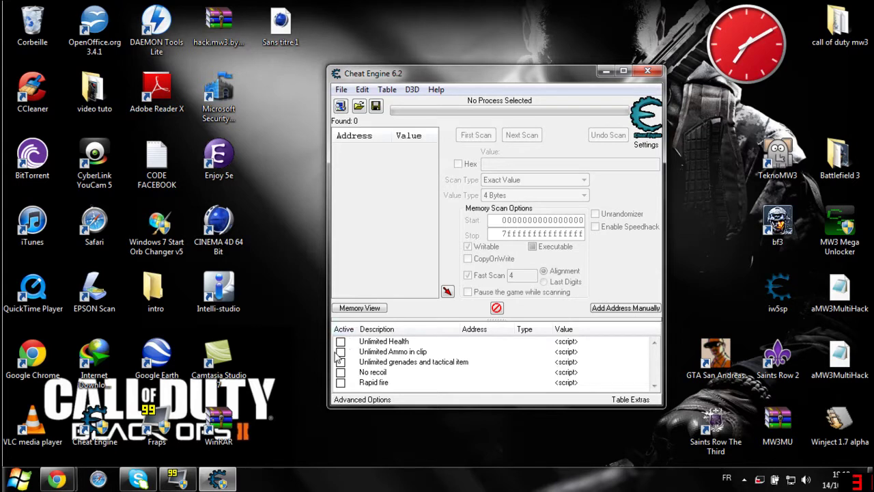
Try to activate the Unlimited Health, Unlimited Ammo in clip, and Unlimited grenades and tactical item scripts, and close Cheat Engine
{"action": "left_click", "coordinate": [339, 343]}
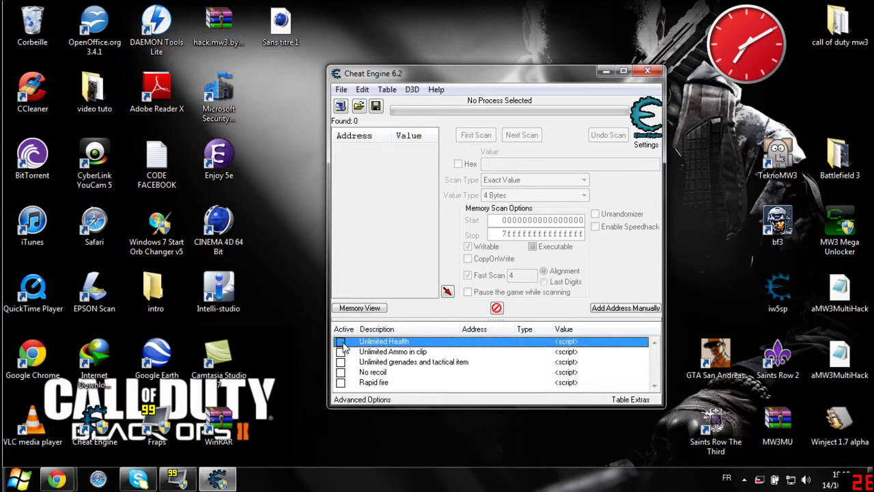
{"action": "left_click", "coordinate": [342, 352]}
{"action": "left_click", "coordinate": [341, 362]}
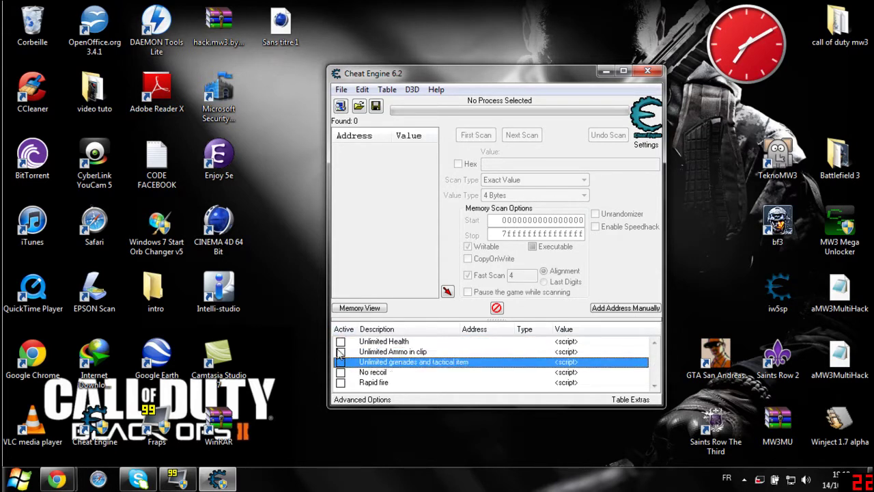
{"action": "left_click", "coordinate": [341, 341]}
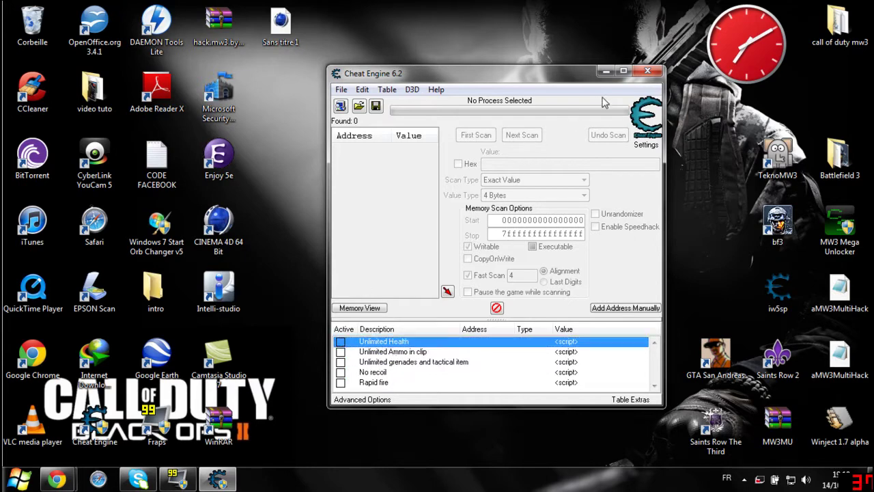
{"action": "left_click", "coordinate": [648, 71]}
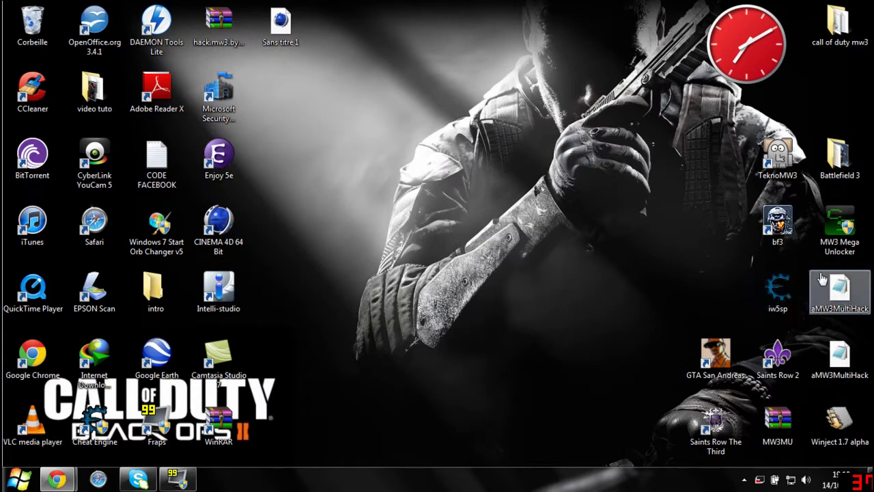
Launch MW3 Mega Unlocker, return its icon to its original place on the desktop and dismiss the Big Thanks message
{"action": "left_click_drag", "start_coordinate": [840, 229], "coordinate": [619, 255]}
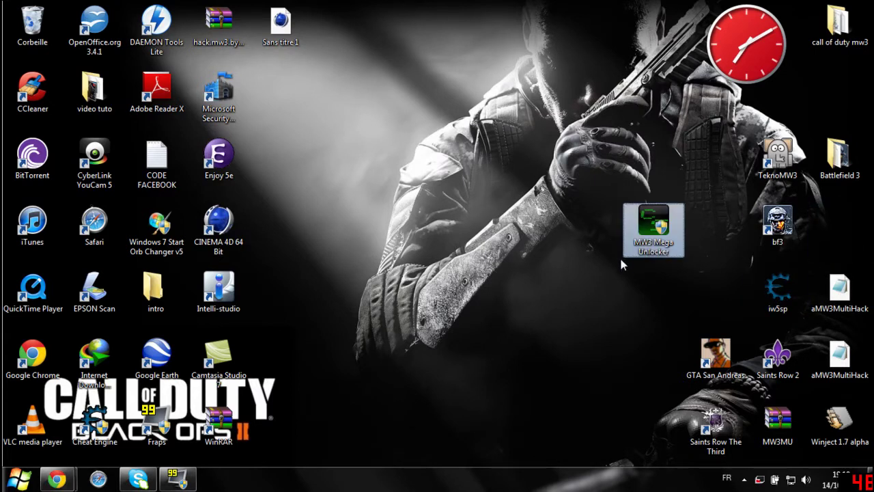
{"action": "double_click", "coordinate": [663, 247]}
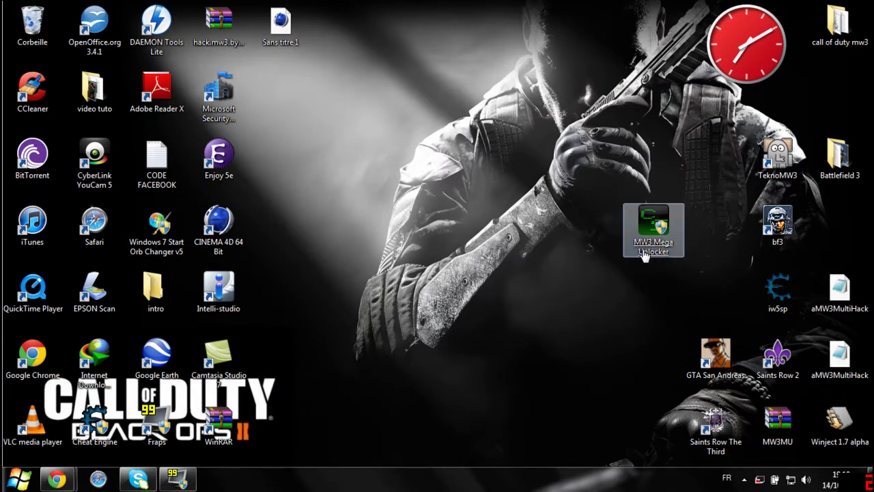
{"action": "left_click_drag", "start_coordinate": [644, 255], "coordinate": [844, 248]}
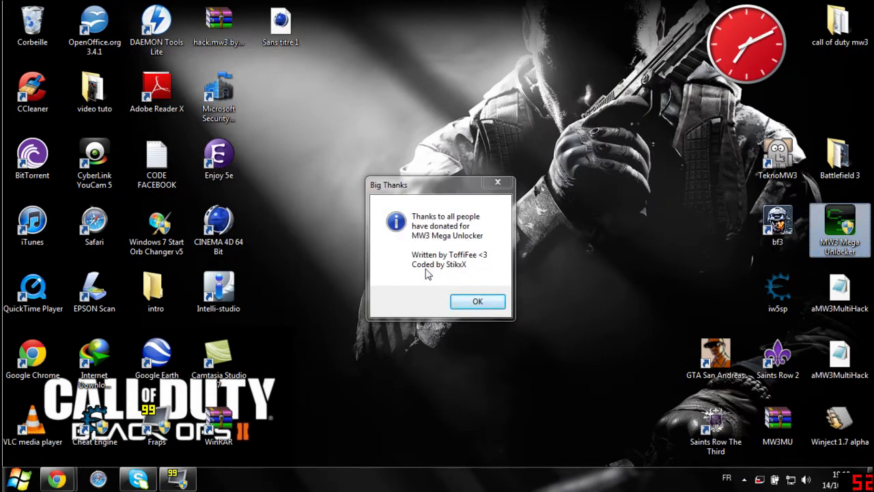
{"action": "left_click", "coordinate": [499, 305]}
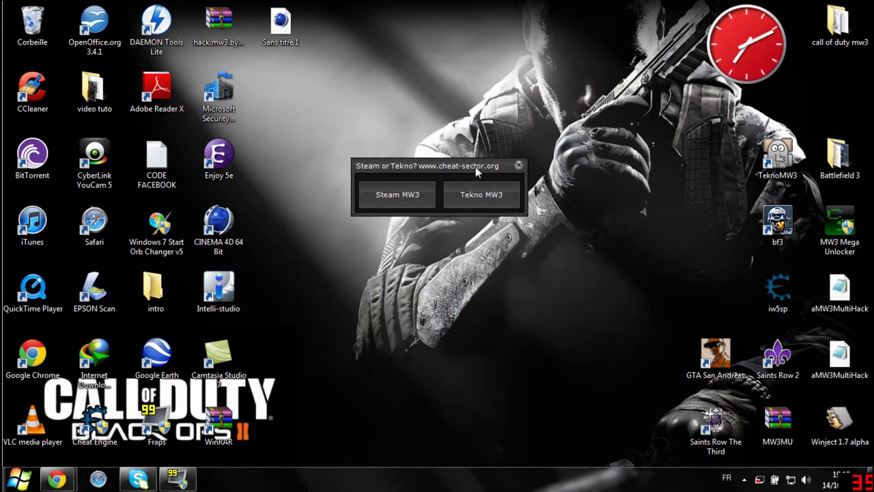
Choose Tekno MW3 as the game version and decline the download of the new version
{"action": "left_click_drag", "start_coordinate": [445, 167], "coordinate": [389, 129]}
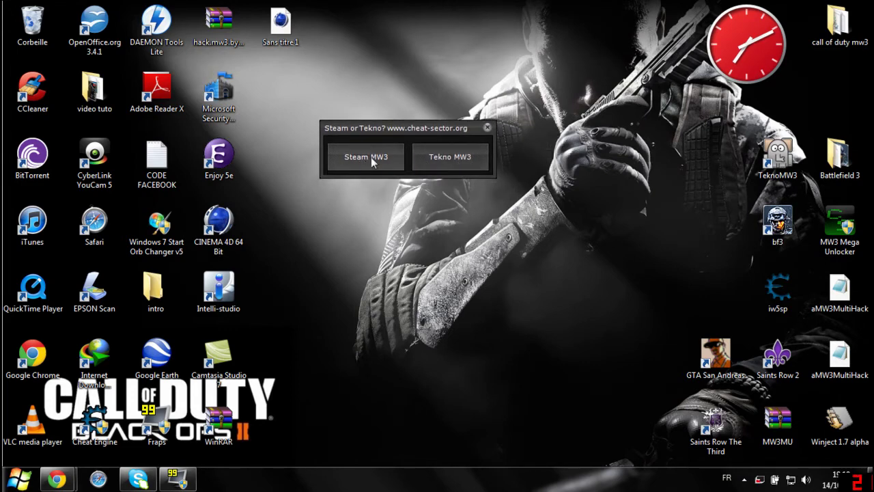
{"action": "left_click_drag", "start_coordinate": [386, 136], "coordinate": [374, 173]}
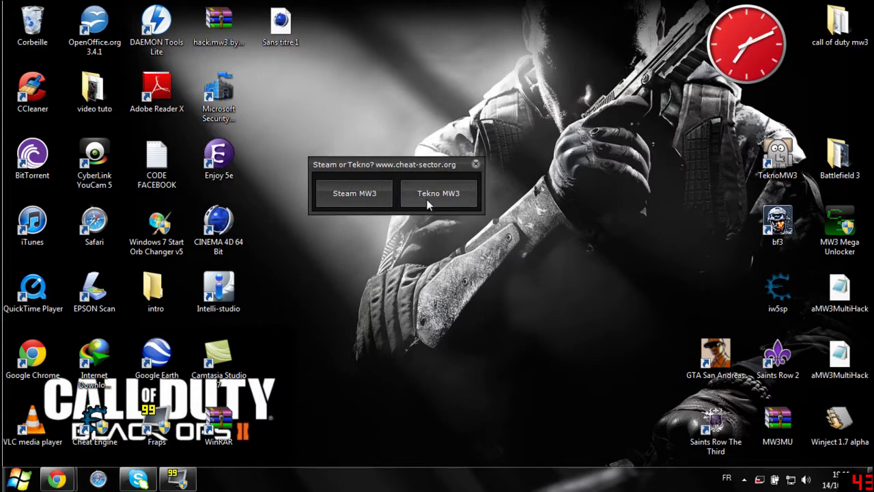
{"action": "left_click", "coordinate": [456, 197]}
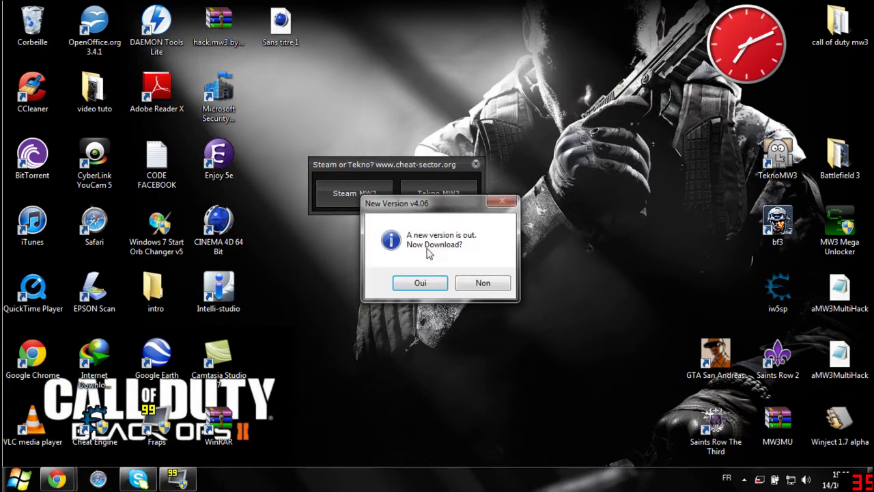
{"action": "left_click_drag", "start_coordinate": [397, 206], "coordinate": [333, 184]}
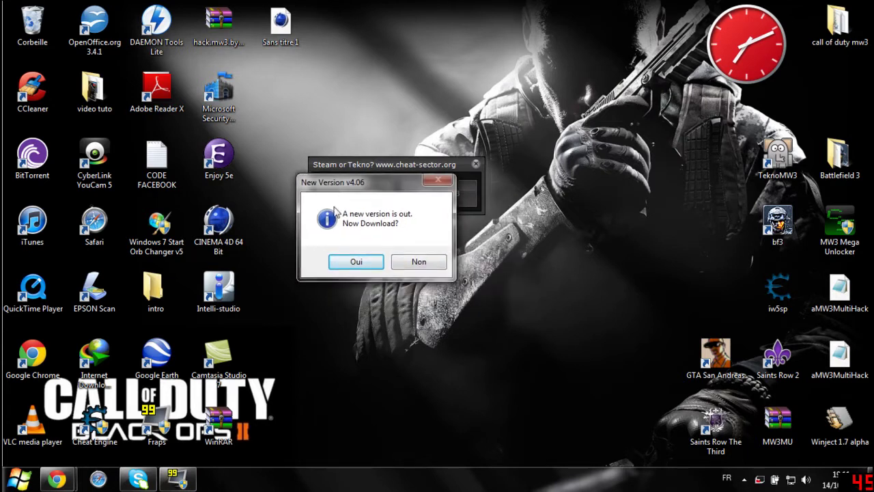
{"action": "left_click", "coordinate": [411, 262]}
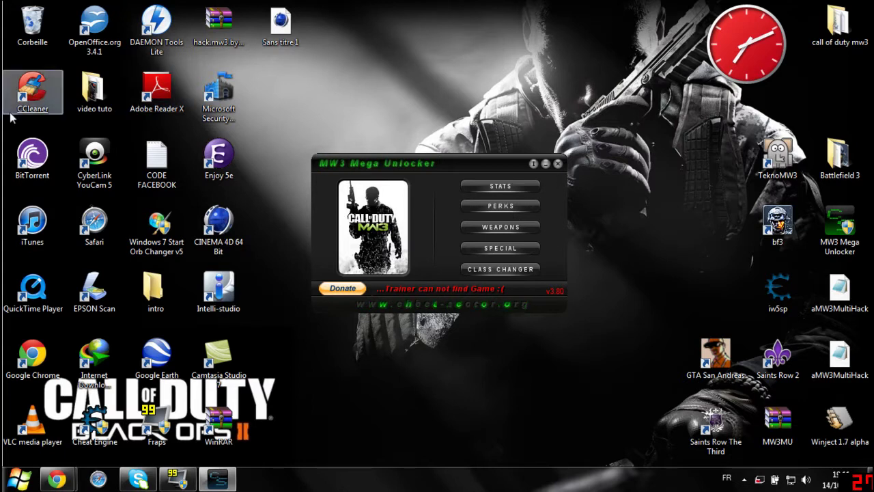
Open Microsoft Security Essentials to view its real-time protection status, separate its window from MW3 Mega Unlocker and minimize it
{"action": "left_click", "coordinate": [239, 106]}
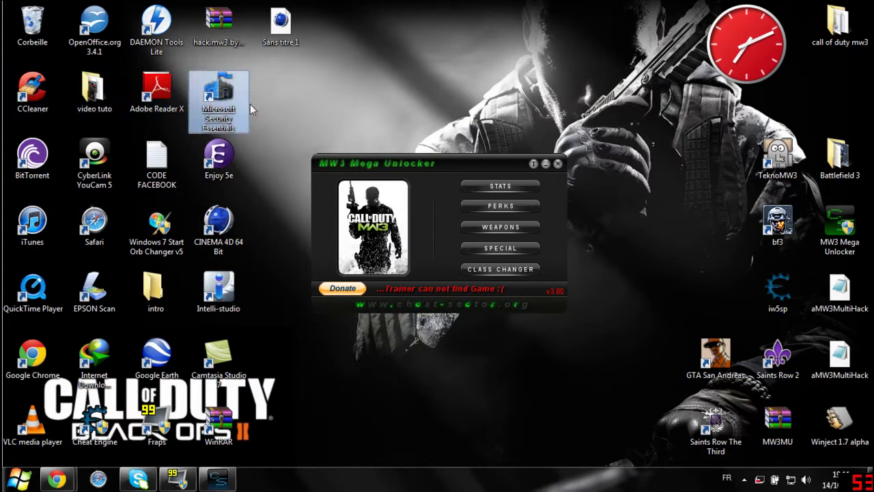
{"action": "left_click_drag", "start_coordinate": [471, 162], "coordinate": [532, 105]}
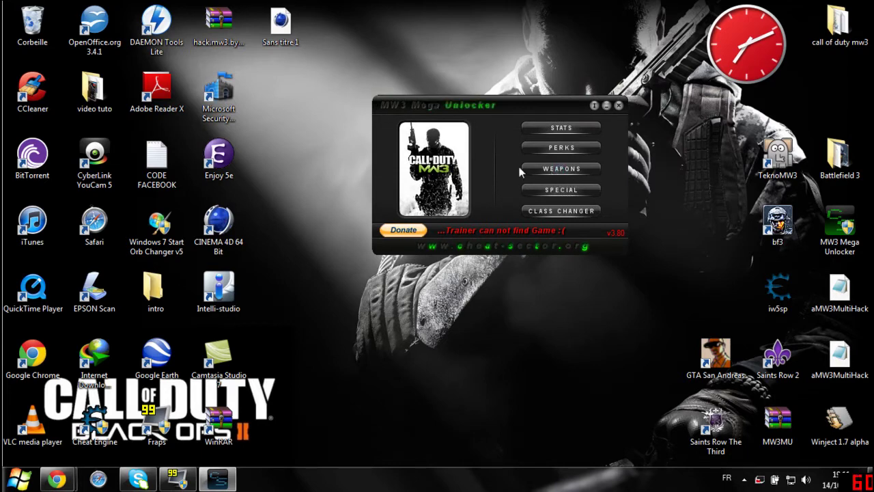
{"action": "left_click_drag", "start_coordinate": [533, 48], "coordinate": [495, 10]}
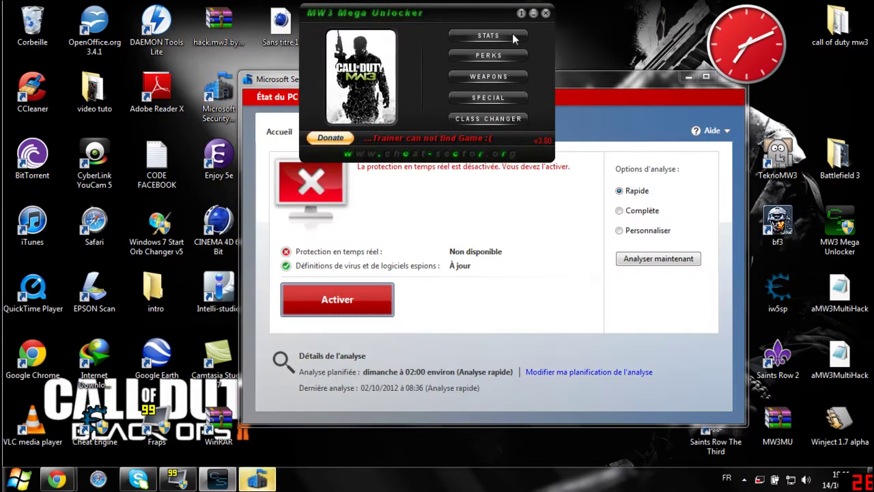
{"action": "left_click", "coordinate": [649, 81]}
{"action": "left_click_drag", "start_coordinate": [649, 82], "coordinate": [623, 120]}
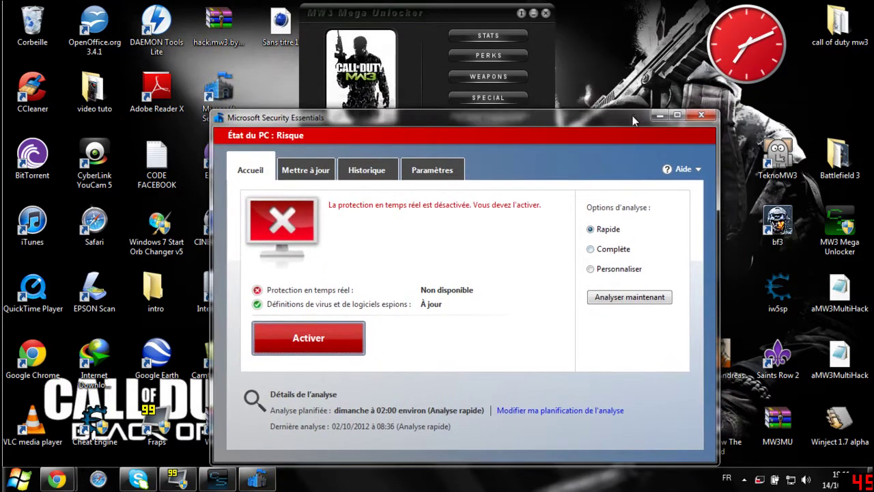
{"action": "left_click", "coordinate": [615, 298]}
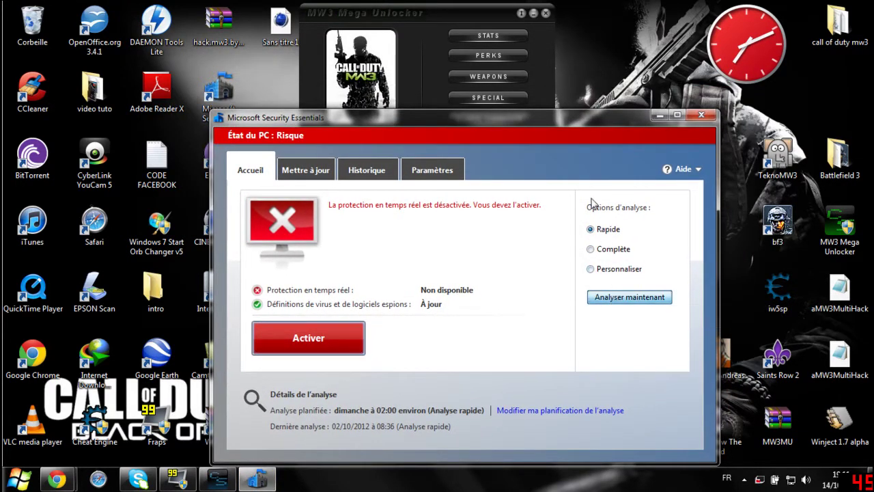
{"action": "left_click", "coordinate": [658, 116]}
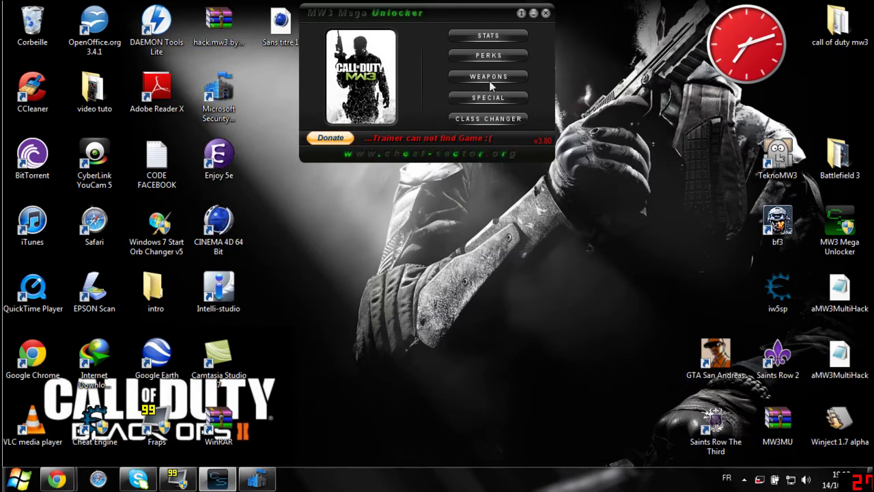
Minimize MW3 Mega Unlocker, open the config file from the players2 folder of call of duty mw3 and maximize its Notepad window
{"action": "left_click", "coordinate": [535, 14]}
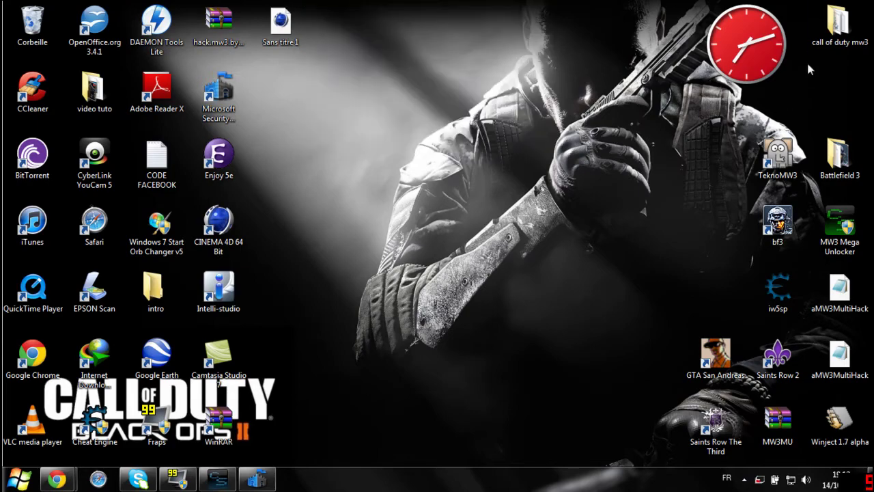
{"action": "double_click", "coordinate": [841, 42]}
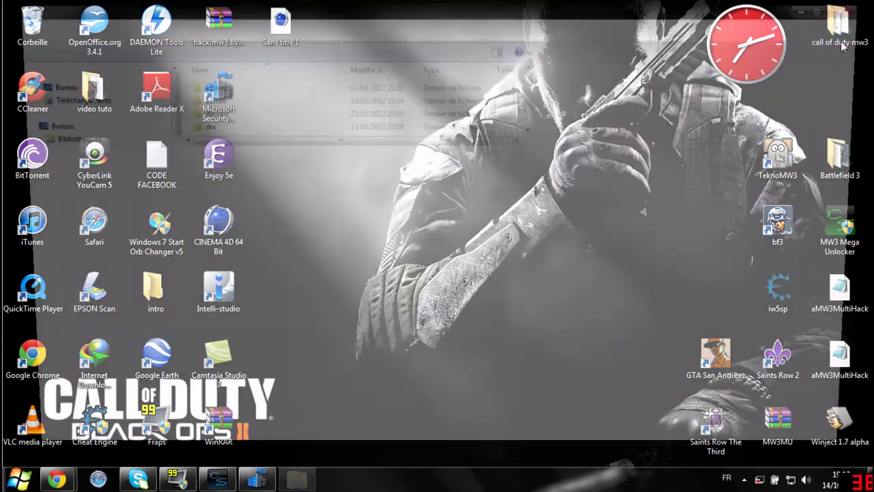
{"action": "scroll", "coordinate": [332, 203], "scroll_direction": "down", "scroll_amount": 18}
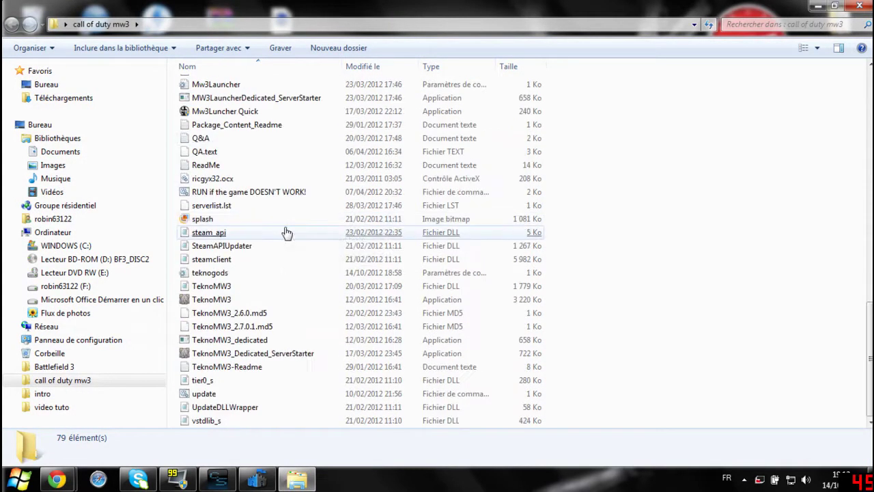
{"action": "scroll", "coordinate": [273, 225], "scroll_direction": "up", "scroll_amount": 15}
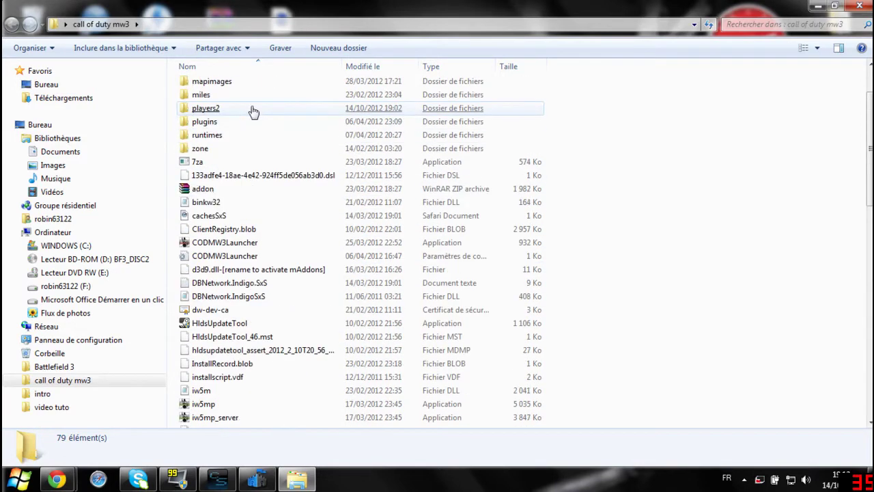
{"action": "scroll", "coordinate": [252, 112], "scroll_direction": "up", "scroll_amount": 2}
{"action": "left_click", "coordinate": [252, 112]}
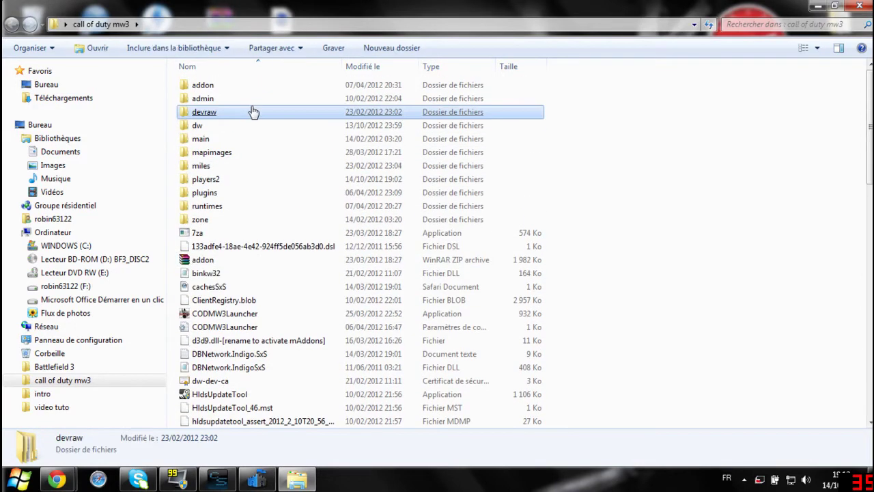
{"action": "double_click", "coordinate": [227, 180]}
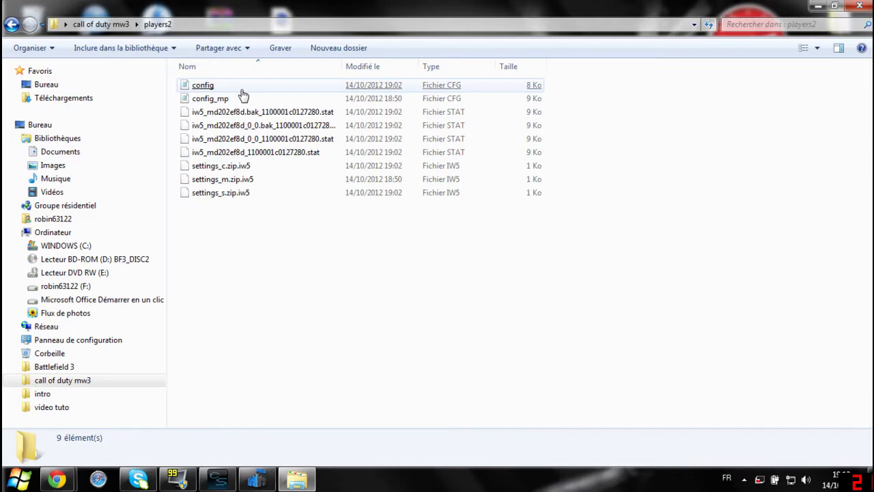
{"action": "double_click", "coordinate": [234, 91]}
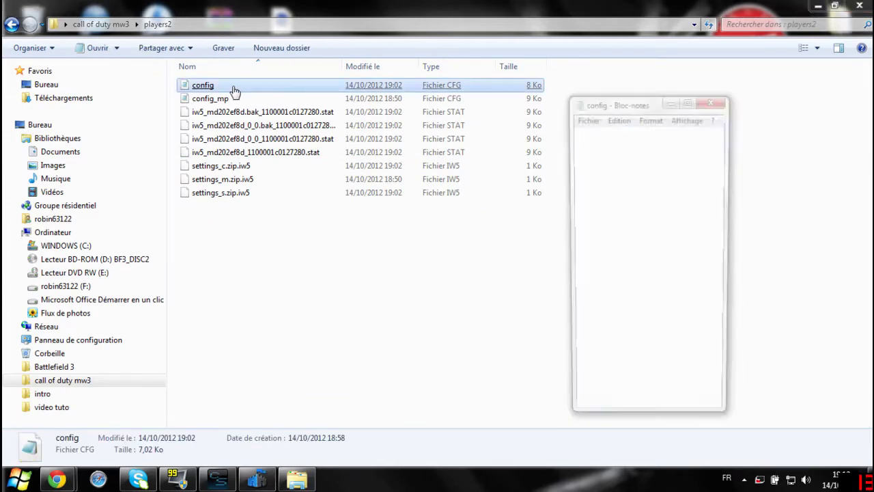
{"action": "left_click", "coordinate": [689, 99]}
Examine the graphics and sound settings in the config file to locate the r_imageQuality entry
{"action": "left_click_drag", "start_coordinate": [135, 457], "coordinate": [613, 457]}
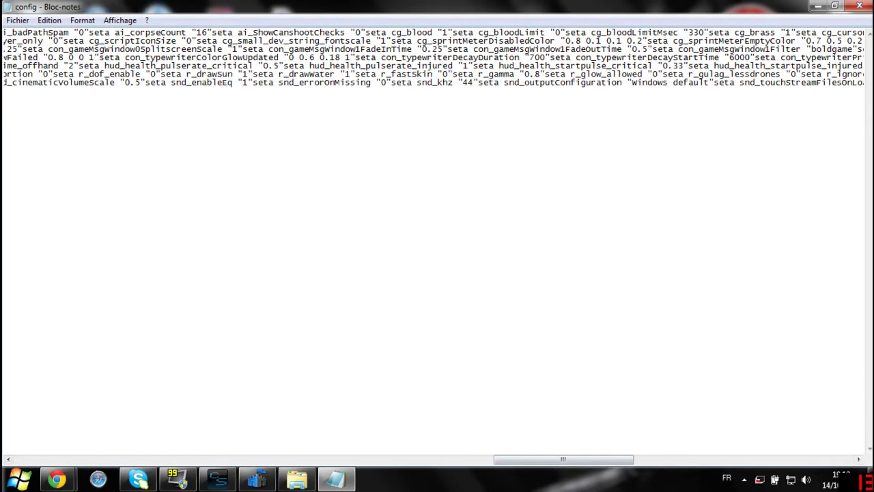
{"action": "key", "text": "Right"}
{"action": "key", "text": "Right"}
{"action": "key", "text": "Right"}
{"action": "key", "text": "Right"}
{"action": "key", "text": "Right"}
{"action": "key", "text": "Right"}
{"action": "key", "text": "Right"}
{"action": "key", "text": "Right"}
{"action": "key", "text": "Right"}
{"action": "key", "text": "Right"}
{"action": "key", "text": "Right"}
{"action": "key", "text": "Right"}
{"action": "key", "text": "Right"}
{"action": "key", "text": "Right"}
{"action": "key", "text": "Right"}
{"action": "key", "text": "Right"}
{"action": "key", "text": "Right"}
{"action": "key", "text": "Right"}
{"action": "key", "text": "Right"}
{"action": "key", "text": "Right"}
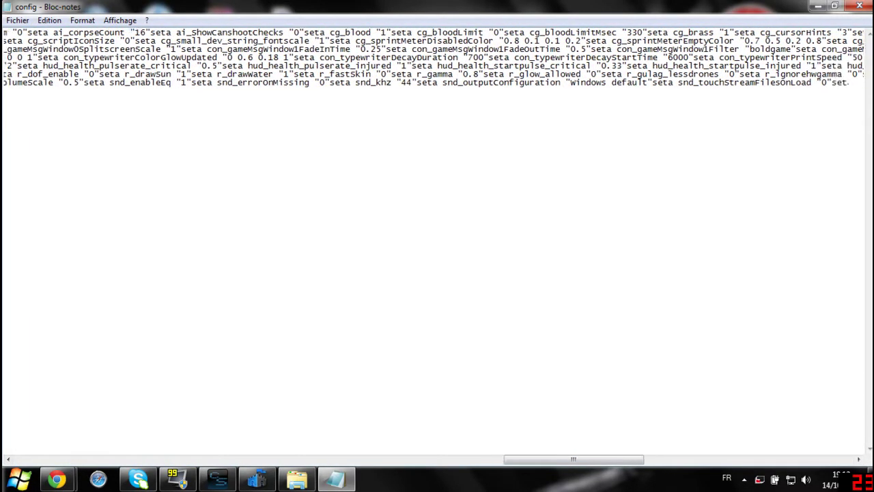
{"action": "key", "text": "Left"}
{"action": "key", "text": "Left"}
{"action": "key", "text": "Left"}
{"action": "key", "text": "Left"}
{"action": "key", "text": "Left"}
{"action": "key", "text": "Left"}
{"action": "key", "text": "Left"}
{"action": "key", "text": "Left"}
{"action": "key", "text": "Left"}
{"action": "key", "text": "Left"}
{"action": "key", "text": "Left"}
{"action": "key", "text": "Left"}
{"action": "key", "text": "Left"}
{"action": "key", "text": "Left"}
{"action": "key", "text": "Left"}
{"action": "key", "text": "Left"}
{"action": "key", "text": "Left"}
{"action": "key", "text": "Left"}
{"action": "key", "text": "Left"}
{"action": "key", "text": "Left"}
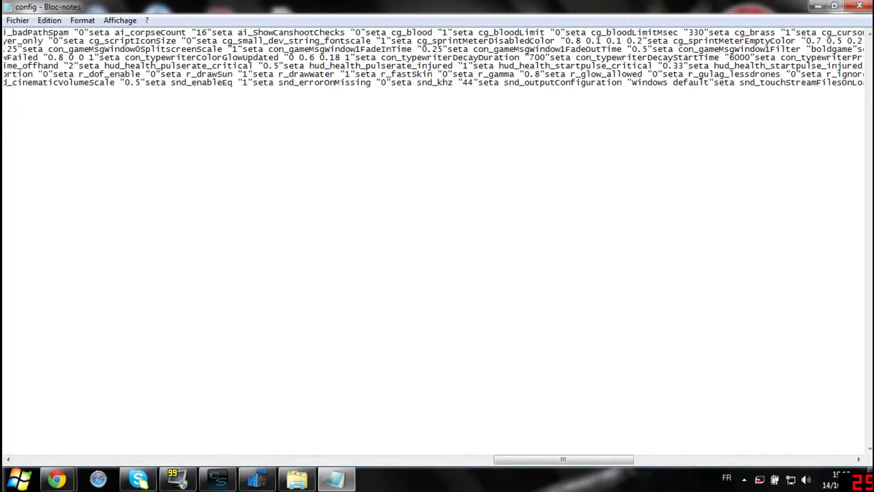
{"action": "key", "text": "Left"}
{"action": "key", "text": "Left"}
{"action": "key", "text": "Left"}
{"action": "key", "text": "Left"}
{"action": "key", "text": "Left"}
{"action": "key", "text": "Left"}
{"action": "key", "text": "Left"}
{"action": "key", "text": "Left"}
{"action": "key", "text": "Right"}
{"action": "key", "text": "Right"}
{"action": "key", "text": "Right"}
{"action": "key", "text": "Right"}
{"action": "key", "text": "Right"}
{"action": "key", "text": "Right"}
{"action": "key", "text": "Right"}
{"action": "key", "text": "Right"}
{"action": "key", "text": "Right"}
{"action": "key", "text": "Right"}
{"action": "key", "text": "Right"}
{"action": "key", "text": "Right"}
{"action": "key", "text": "Right"}
{"action": "key", "text": "Right"}
{"action": "key", "text": "Right"}
{"action": "key", "text": "Right"}
{"action": "key", "text": "Right"}
{"action": "key", "text": "Right"}
{"action": "key", "text": "Right"}
{"action": "key", "text": "Right"}
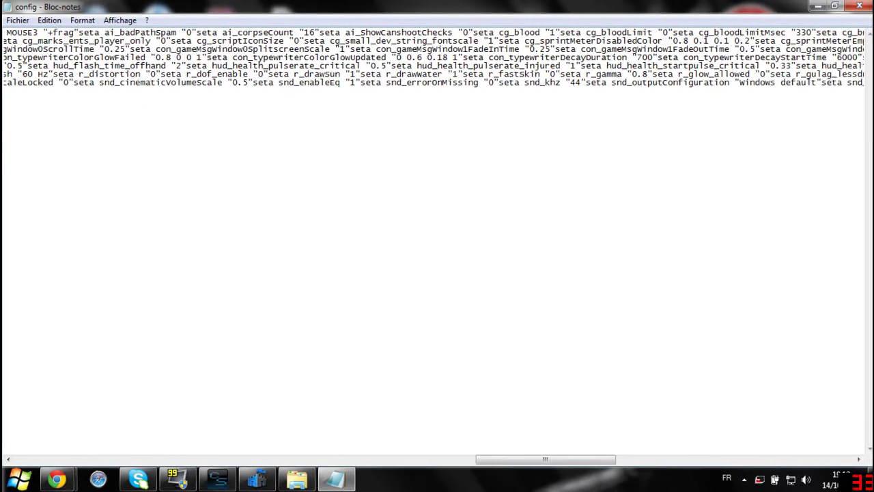
{"action": "key", "text": "Right"}
{"action": "key", "text": "Right"}
{"action": "key", "text": "Right"}
{"action": "key", "text": "Right"}
{"action": "key", "text": "Right"}
{"action": "key", "text": "Right"}
{"action": "key", "text": "Right"}
{"action": "key", "text": "Right"}
{"action": "key", "text": "Right"}
{"action": "key", "text": "Right"}
{"action": "key", "text": "Right"}
{"action": "key", "text": "Right"}
{"action": "key", "text": "Right"}
{"action": "key", "text": "Right"}
{"action": "key", "text": "Right"}
{"action": "key", "text": "Right"}
{"action": "key", "text": "Right"}
{"action": "key", "text": "Right"}
{"action": "key", "text": "Right"}
{"action": "key", "text": "Right"}
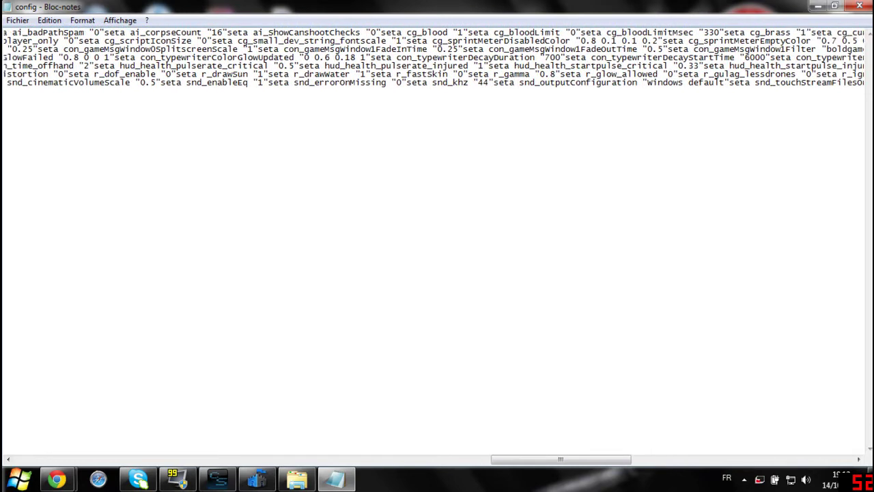
{"action": "key", "text": "Right"}
{"action": "key", "text": "Right"}
{"action": "key", "text": "Right"}
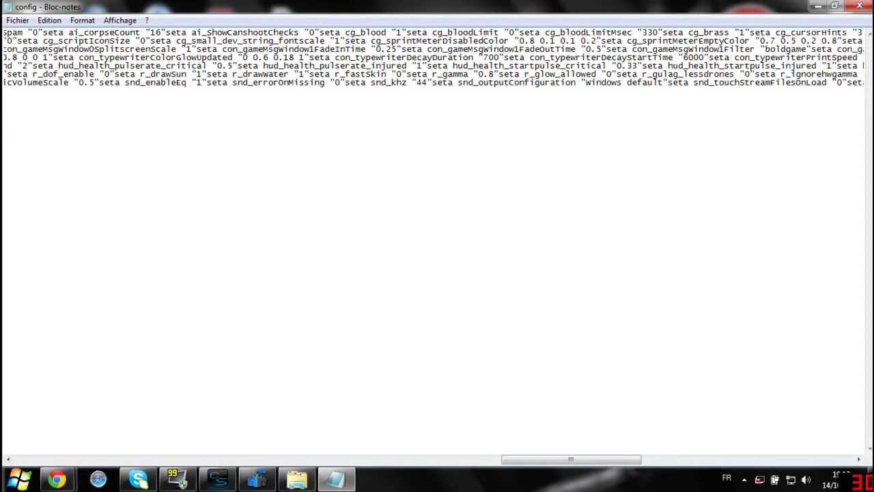
{"action": "key", "text": "Right"}
{"action": "key", "text": "Right"}
{"action": "key", "text": "Right"}
{"action": "key", "text": "Right"}
{"action": "key", "text": "Right"}
{"action": "key", "text": "Right"}
{"action": "key", "text": "Right"}
{"action": "key", "text": "Right"}
{"action": "key", "text": "Right"}
{"action": "key", "text": "Right"}
{"action": "key", "text": "Right"}
{"action": "key", "text": "Right"}
{"action": "key", "text": "Right"}
{"action": "key", "text": "Right"}
{"action": "key", "text": "Right"}
{"action": "key", "text": "Right"}
{"action": "key", "text": "Right"}
{"action": "key", "text": "Right"}
{"action": "key", "text": "Right"}
{"action": "key", "text": "Right"}
{"action": "key", "text": "Right"}
{"action": "key", "text": "Right"}
{"action": "key", "text": "Right"}
{"action": "key", "text": "Right"}
{"action": "key", "text": "Right"}
{"action": "key", "text": "Right"}
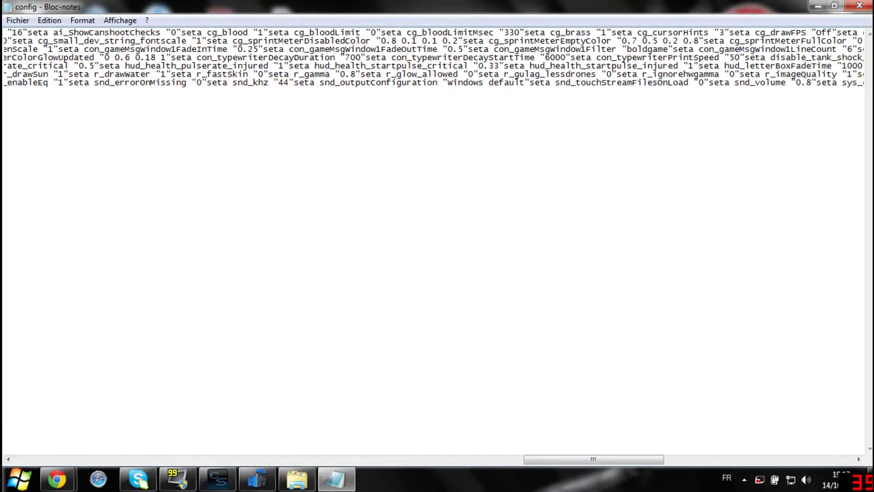
{"action": "key", "text": "Right"}
{"action": "key", "text": "Right"}
{"action": "key", "text": "Right"}
{"action": "key", "text": "Right"}
{"action": "key", "text": "Right"}
{"action": "key", "text": "Right"}
{"action": "key", "text": "Right"}
{"action": "key", "text": "Right"}
{"action": "key", "text": "Right"}
{"action": "key", "text": "Right"}
{"action": "key", "text": "Right"}
{"action": "key", "text": "Right"}
{"action": "key", "text": "Right"}
{"action": "key", "text": "Right"}
{"action": "key", "text": "Right"}
{"action": "key", "text": "Right"}
{"action": "key", "text": "Right"}
{"action": "key", "text": "Right"}
{"action": "key", "text": "Right"}
{"action": "key", "text": "Right"}
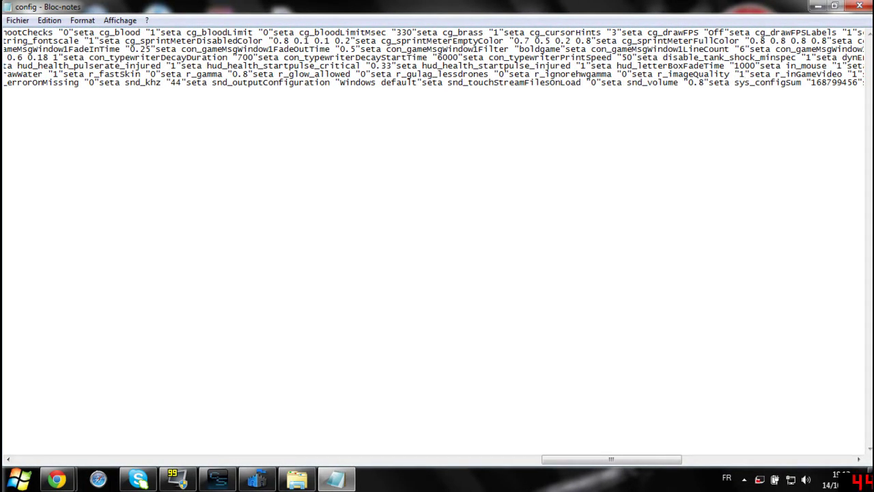
Highlight the seta r_imageQuality entry in the config file, clear the selection and close the file
{"action": "key", "text": "shift+Right"}
{"action": "key", "text": "shift+Right"}
{"action": "key", "text": "shift+Right"}
{"action": "key", "text": "shift+Right"}
{"action": "key", "text": "shift+Right"}
{"action": "key", "text": "shift+Right"}
{"action": "key", "text": "shift+Right"}
{"action": "key", "text": "shift+Right"}
{"action": "key", "text": "shift+Right"}
{"action": "key", "text": "shift+Right"}
{"action": "key", "text": "shift+Right"}
{"action": "key", "text": "shift+Right"}
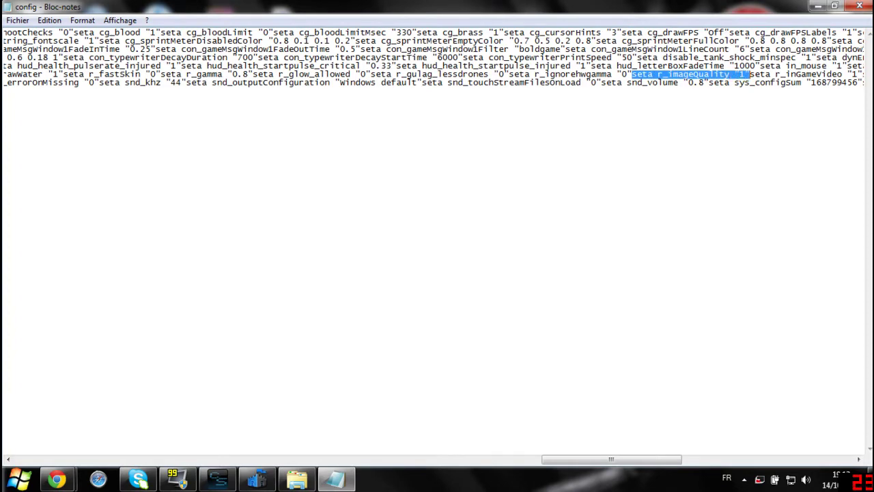
{"action": "key", "text": "ctrl+End"}
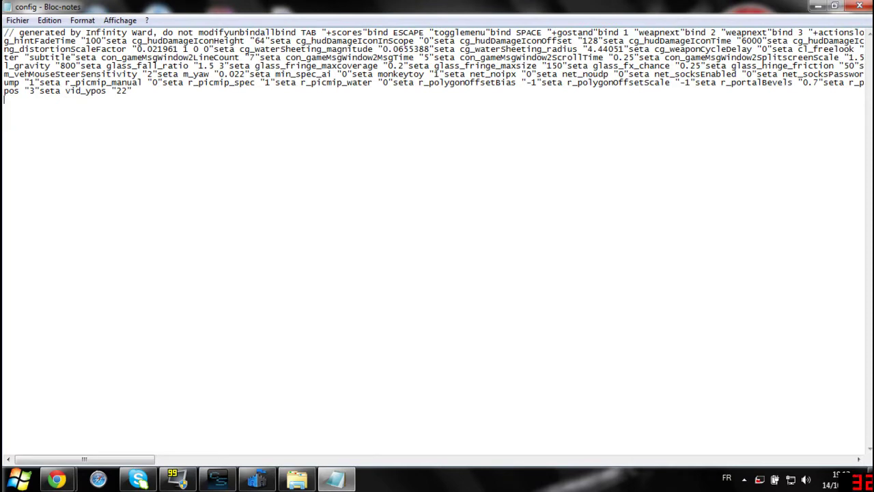
{"action": "left_click", "coordinate": [859, 6]}
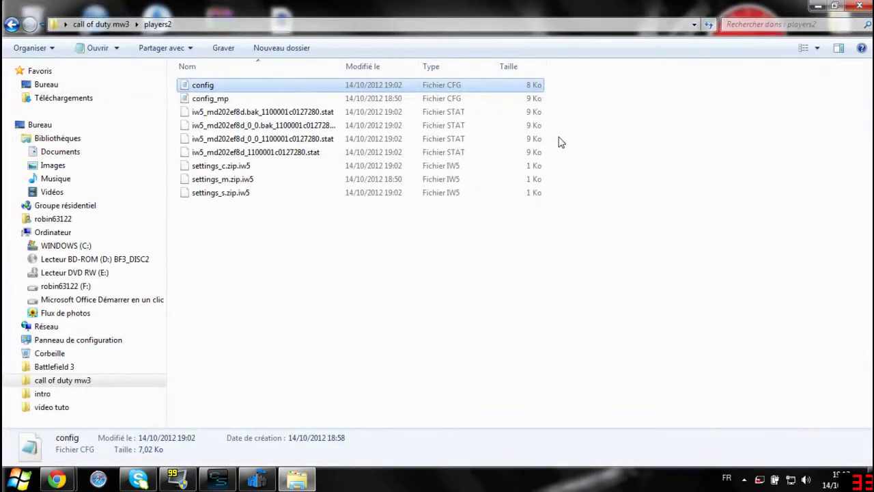
Reopen the config file from the players2 folder in a maximized window and bring the r_imageQuality entry into view
{"action": "double_click", "coordinate": [307, 86]}
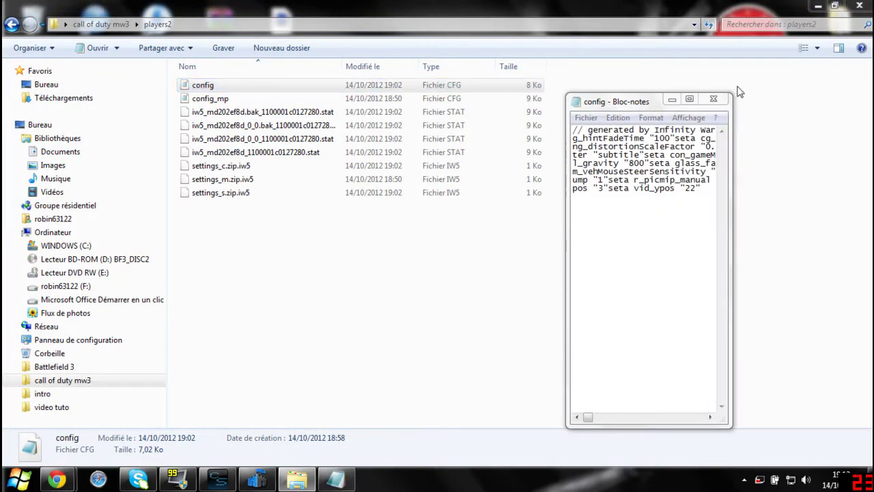
{"action": "left_click", "coordinate": [704, 96]}
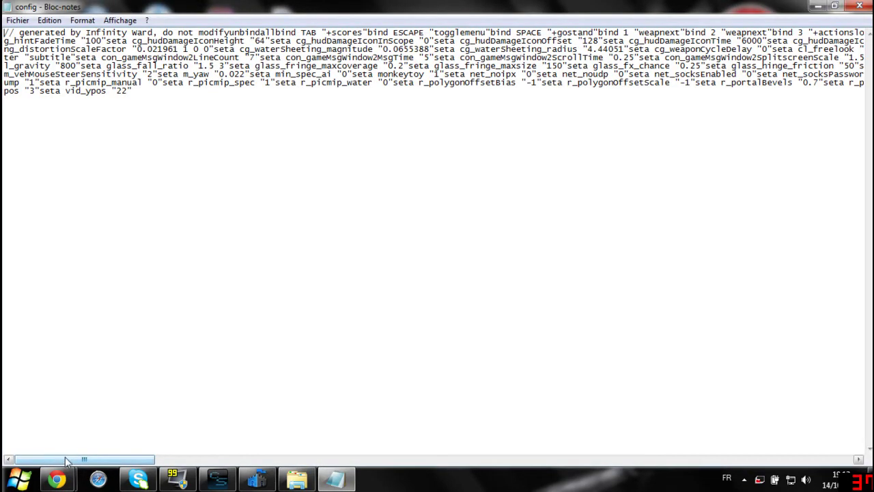
{"action": "left_click_drag", "start_coordinate": [66, 461], "coordinate": [590, 458]}
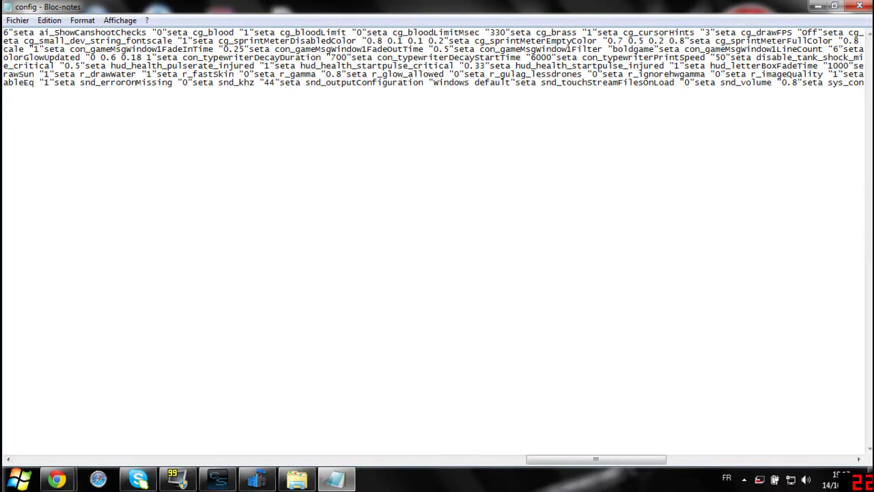
Enter 4 in the r_imageQuality value, close the config file and save the change
{"action": "left_click", "coordinate": [834, 74]}
{"action": "type", "text": "4"}
{"action": "left_click", "coordinate": [859, 6]}
{"action": "left_click", "coordinate": [368, 254]}
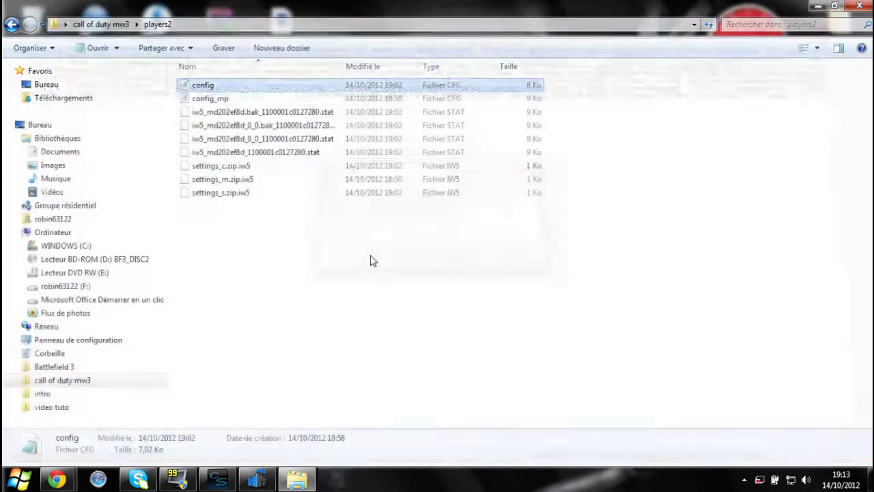
Open the config_mp file from the players2 folder in a maximized window and bring the r_imageQuality entry into view
{"action": "left_click", "coordinate": [218, 99]}
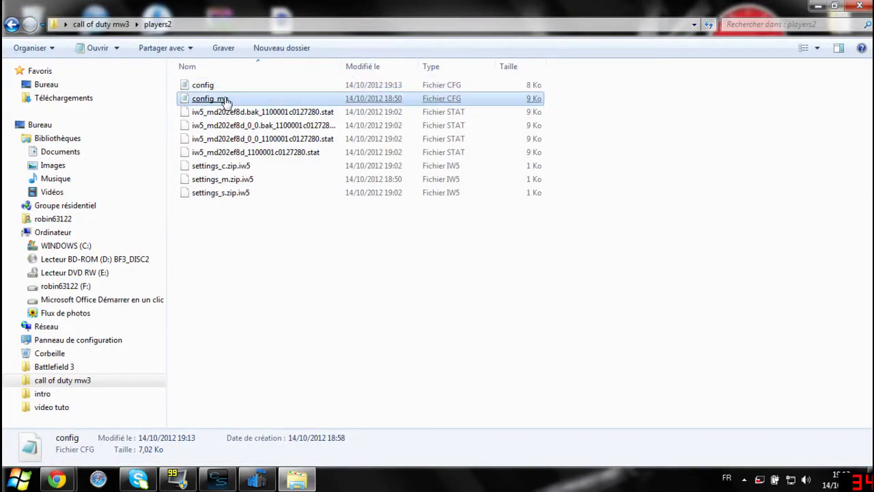
{"action": "left_click", "coordinate": [264, 282]}
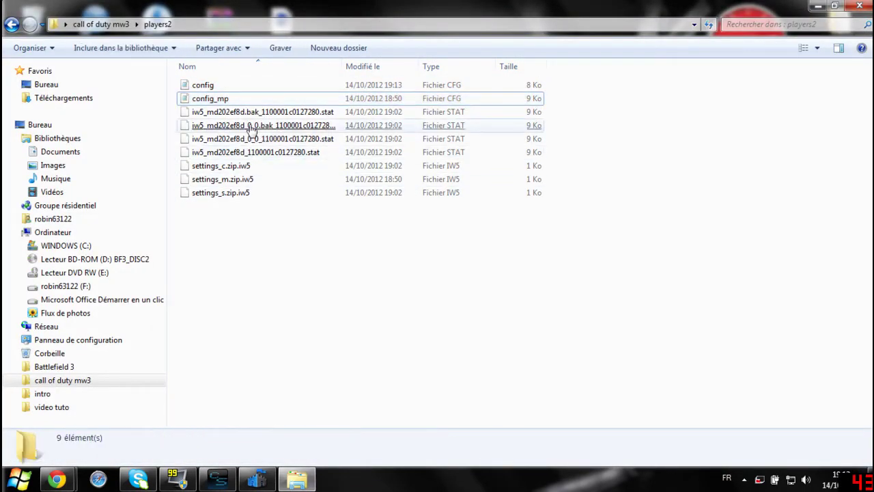
{"action": "double_click", "coordinate": [253, 98]}
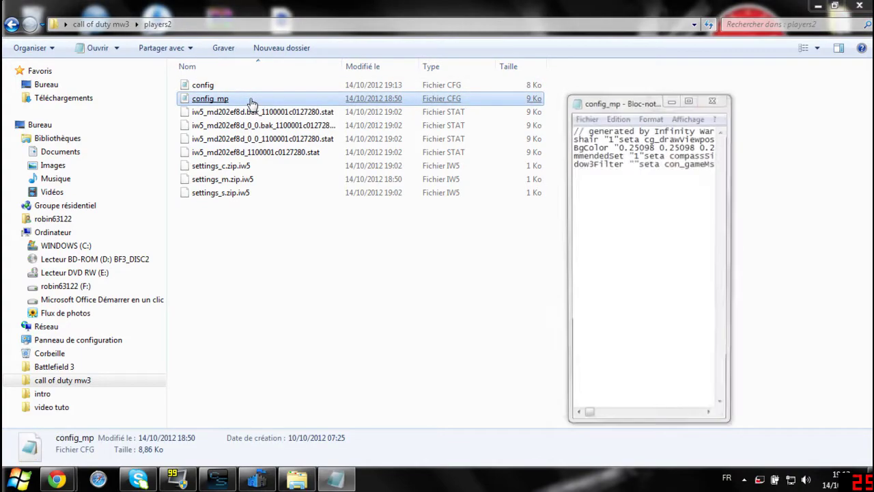
{"action": "left_click", "coordinate": [689, 99]}
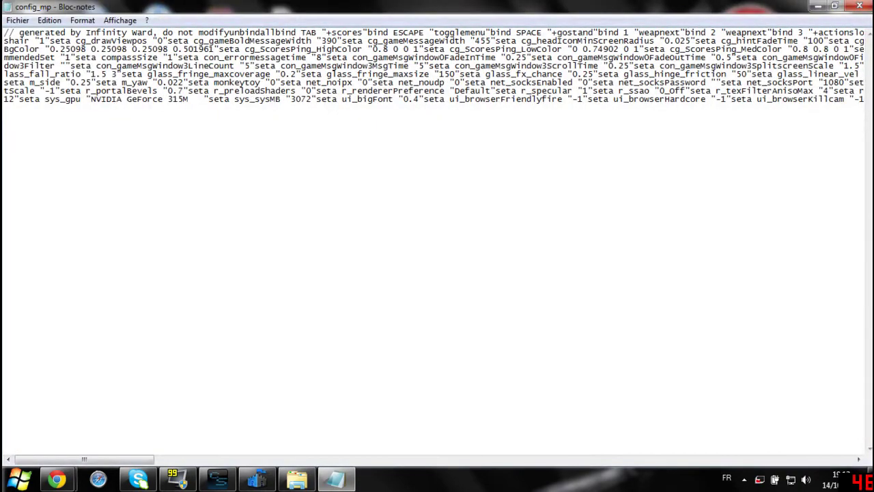
{"action": "left_click_drag", "start_coordinate": [44, 465], "coordinate": [522, 437]}
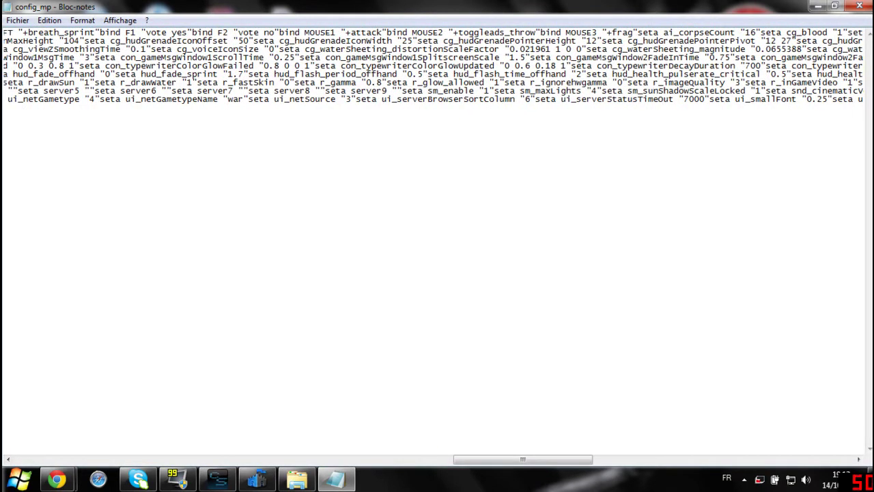
Set r_imageQuality to 4 in config_mp, close the file with the change saved, and close the players2 folder
{"action": "left_click", "coordinate": [739, 82]}
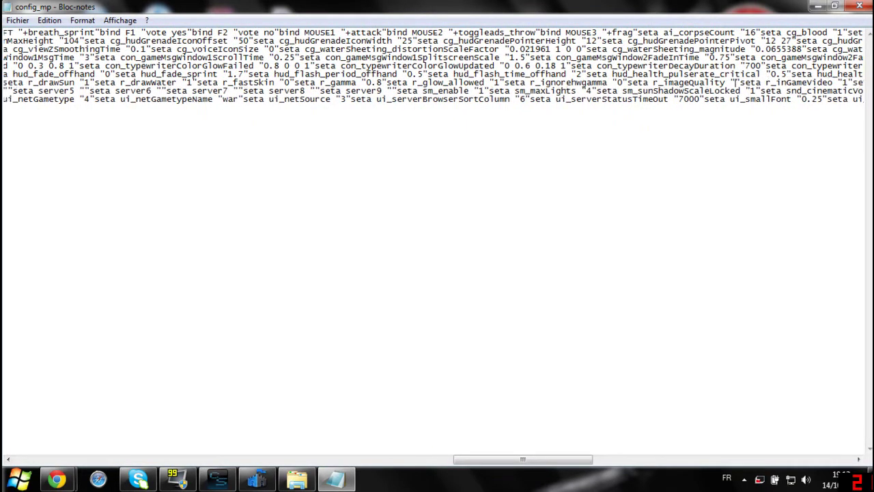
{"action": "key", "text": "BackSpace"}
{"action": "type", "text": "4"}
{"action": "key", "text": "alt+F4"}
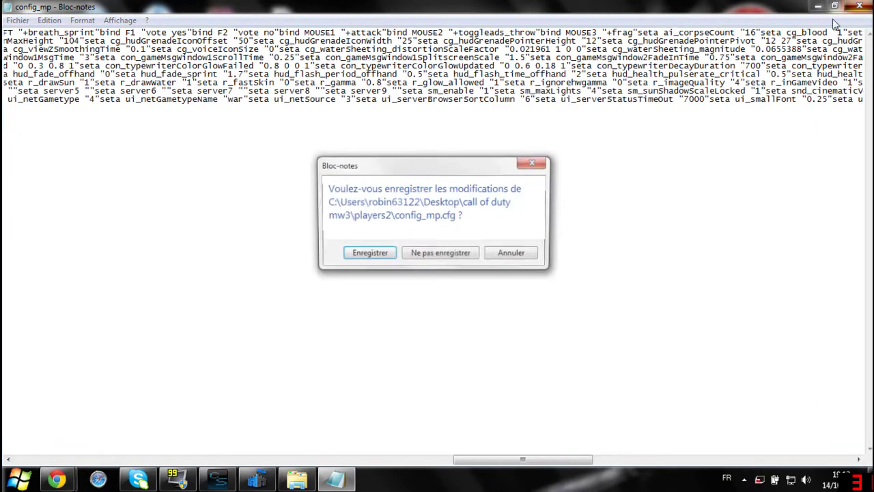
{"action": "left_click", "coordinate": [369, 254]}
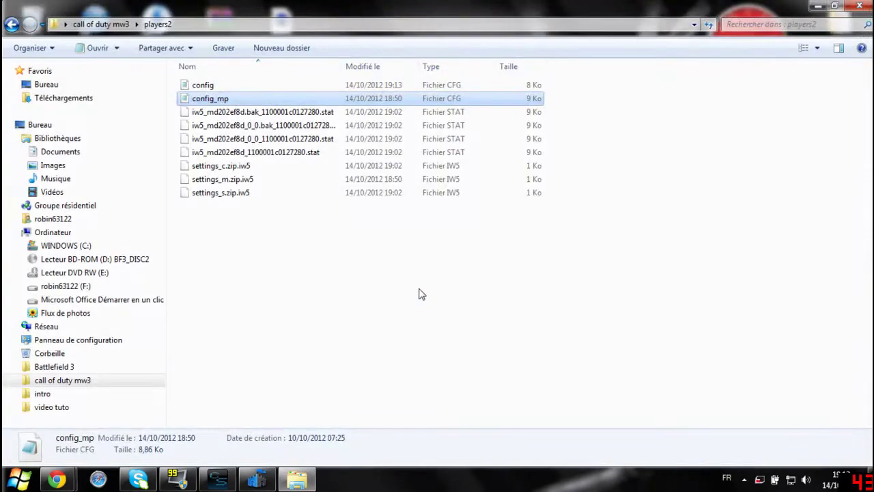
{"action": "key", "text": "alt+F4"}
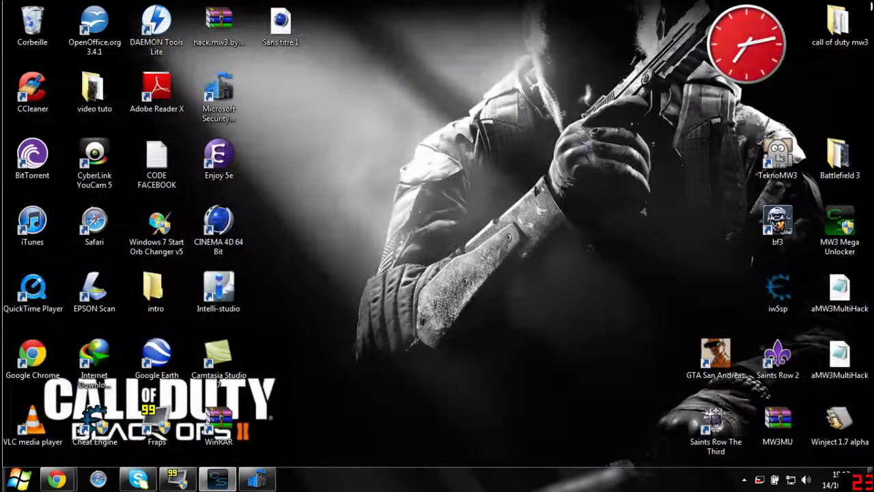